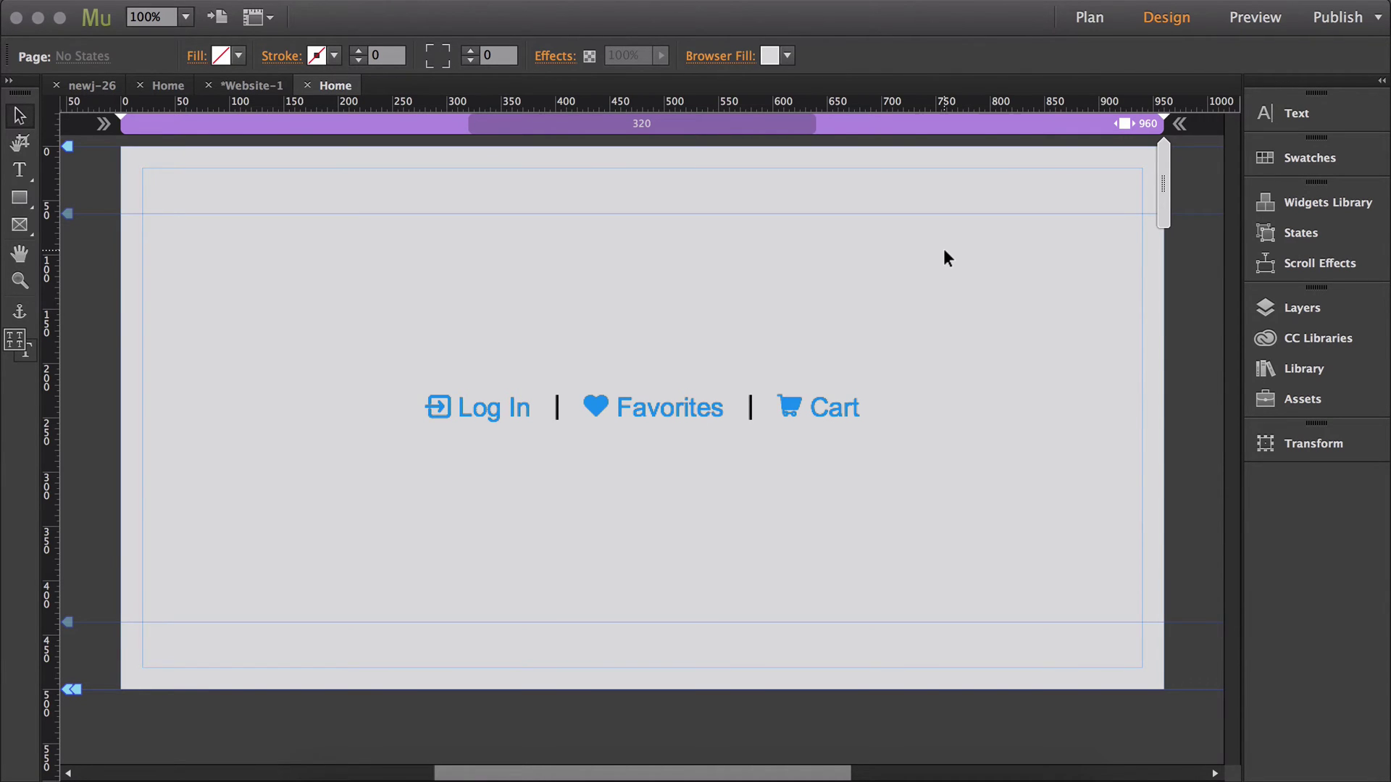
- Open the Log In | Favorites | Cart widget's options and confirm its Store URL is store.html
click(855, 418)
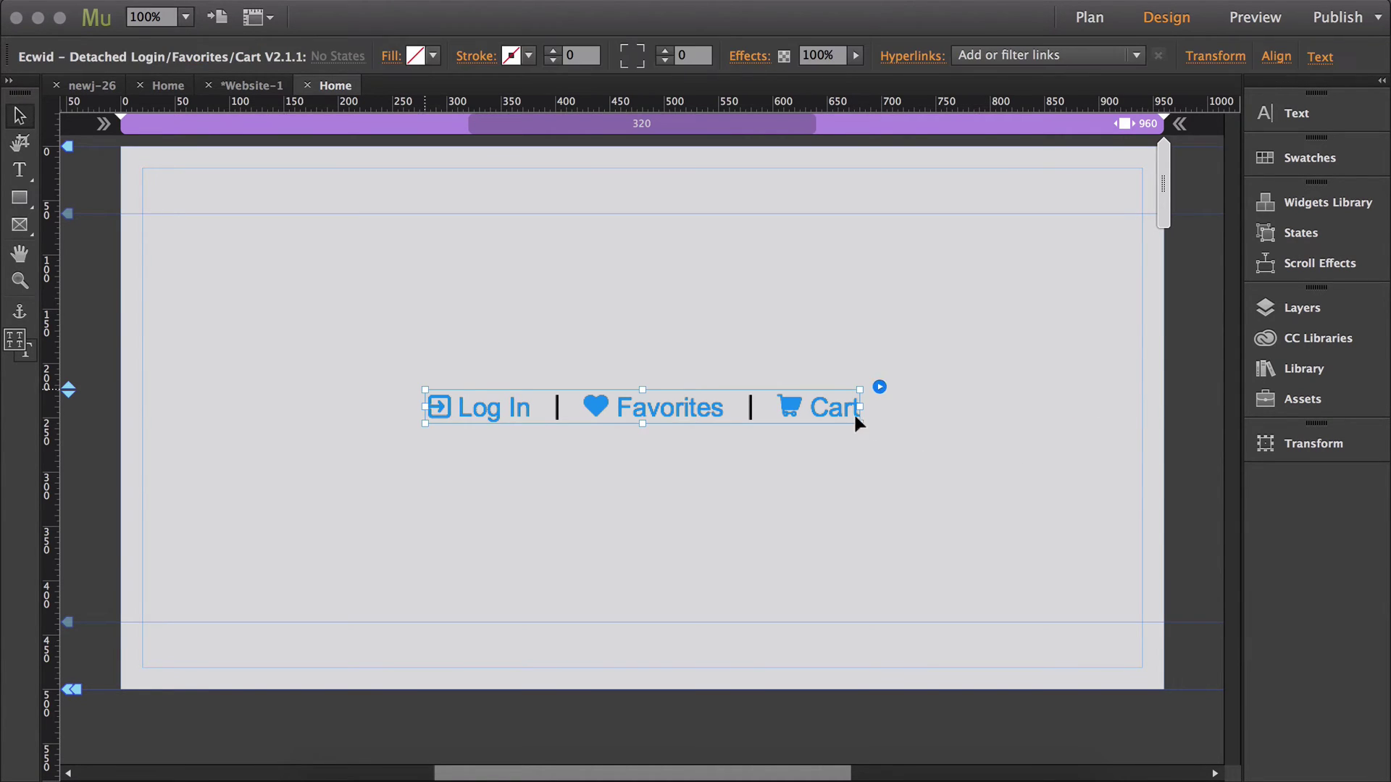
click(880, 386)
click(898, 430)
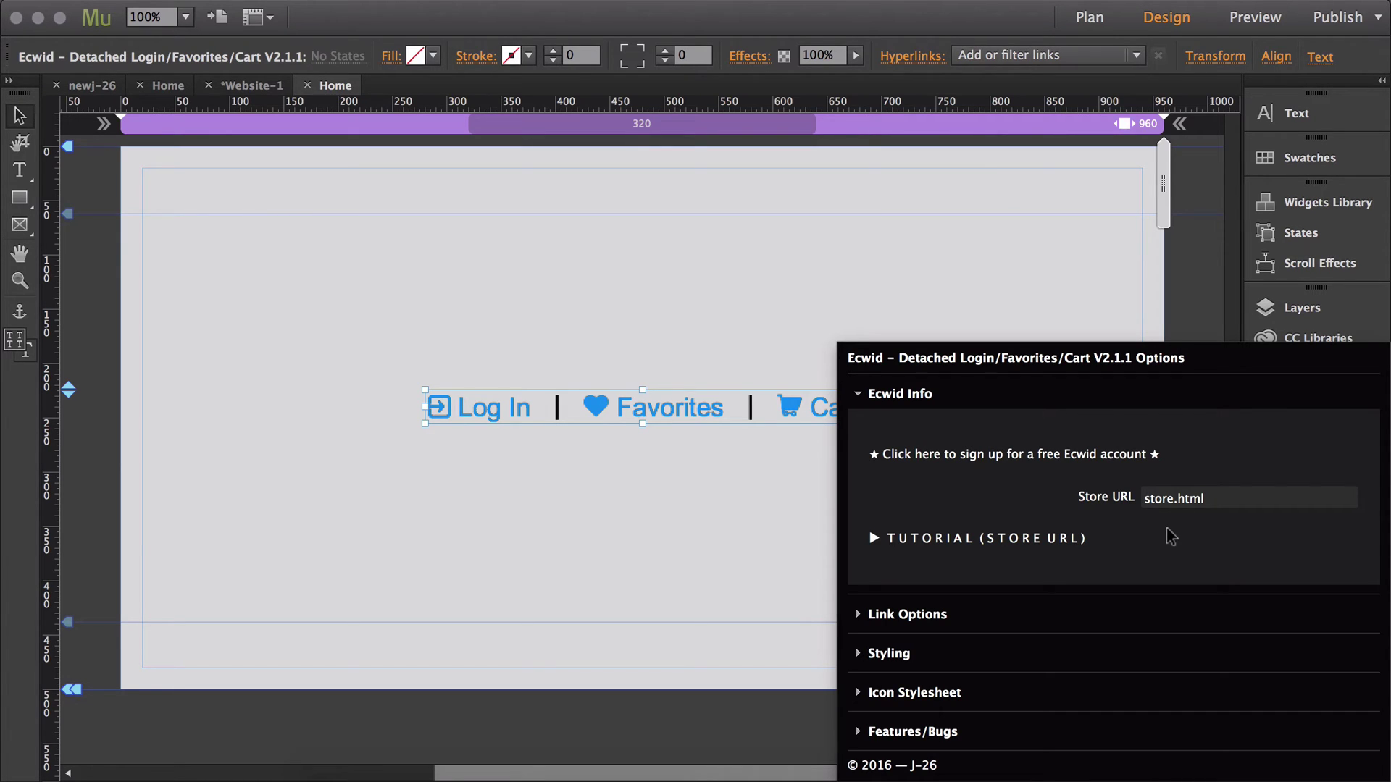
click(891, 395)
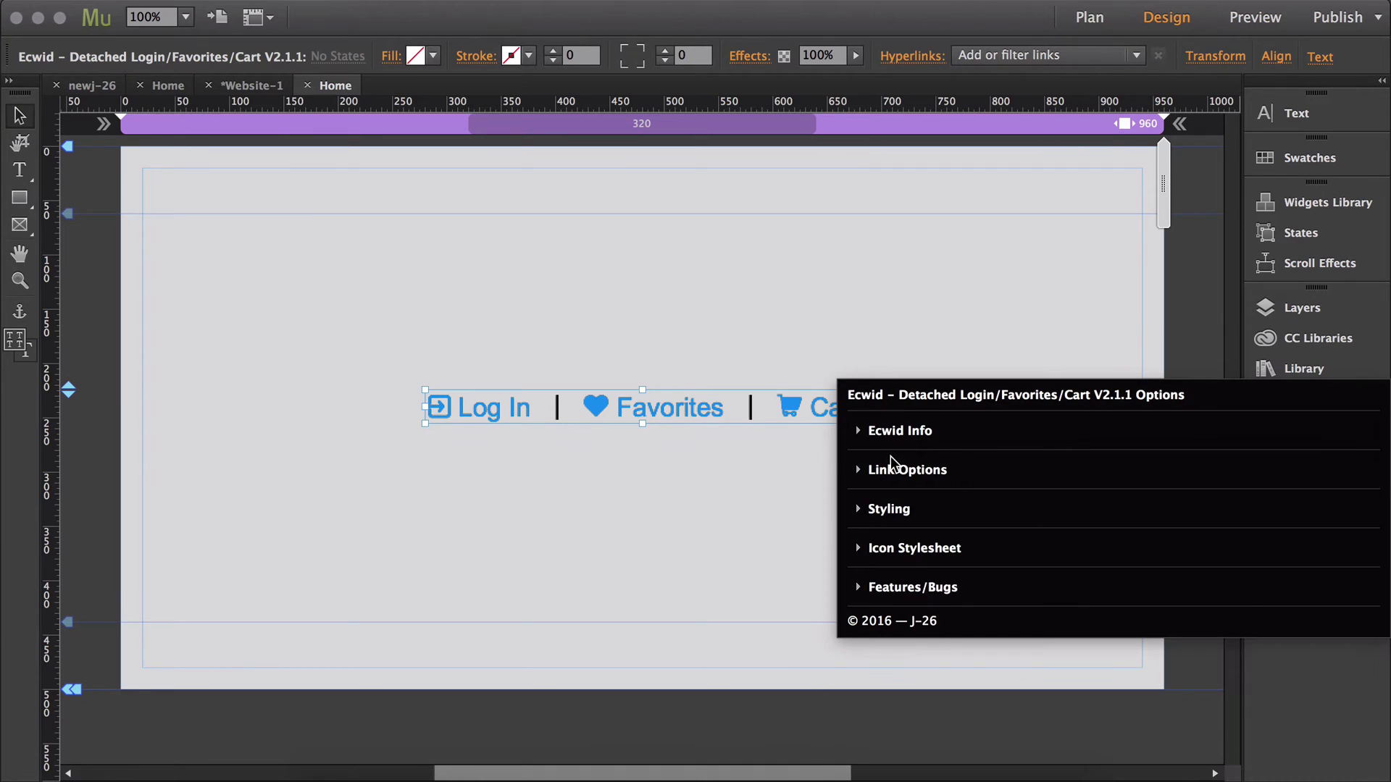
- Turn the Log In and Favorites links off and back on in Link Options
click(920, 469)
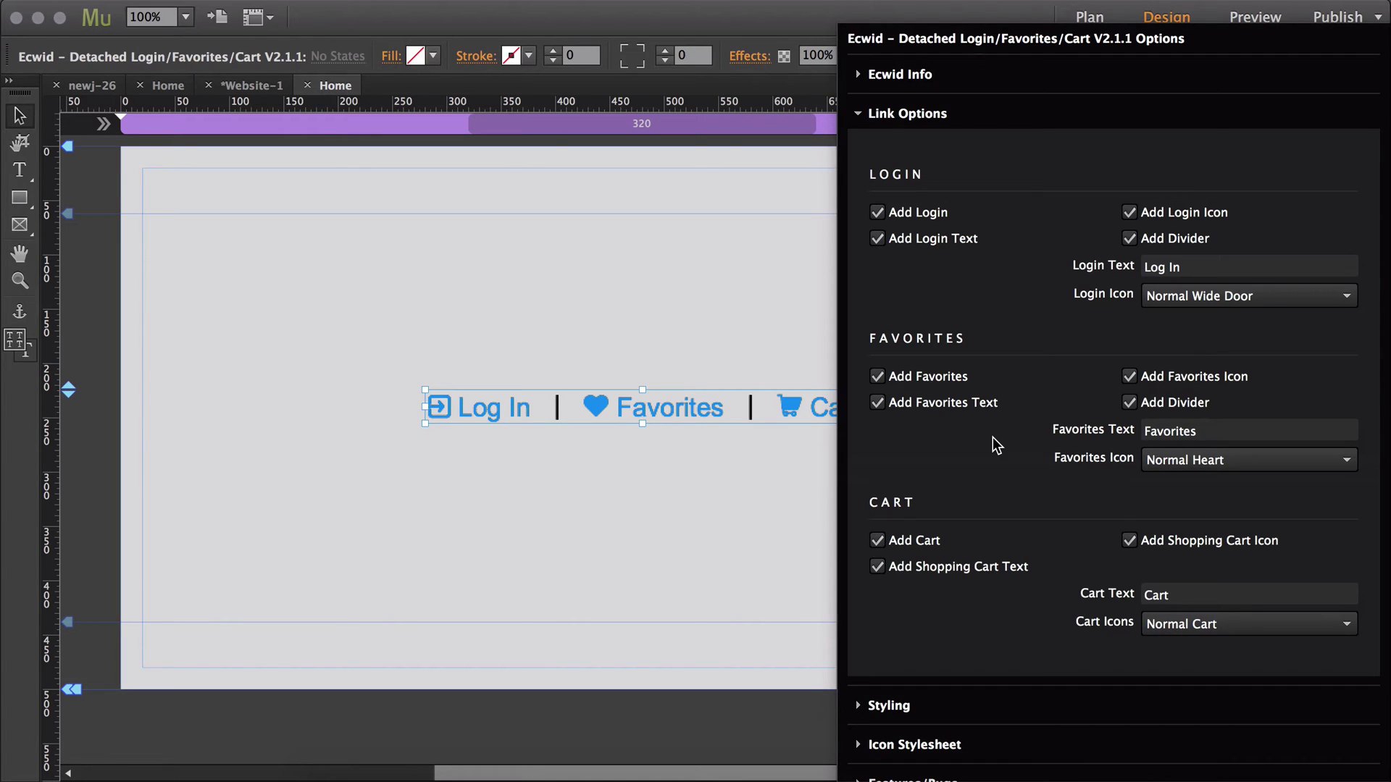
click(928, 216)
click(926, 376)
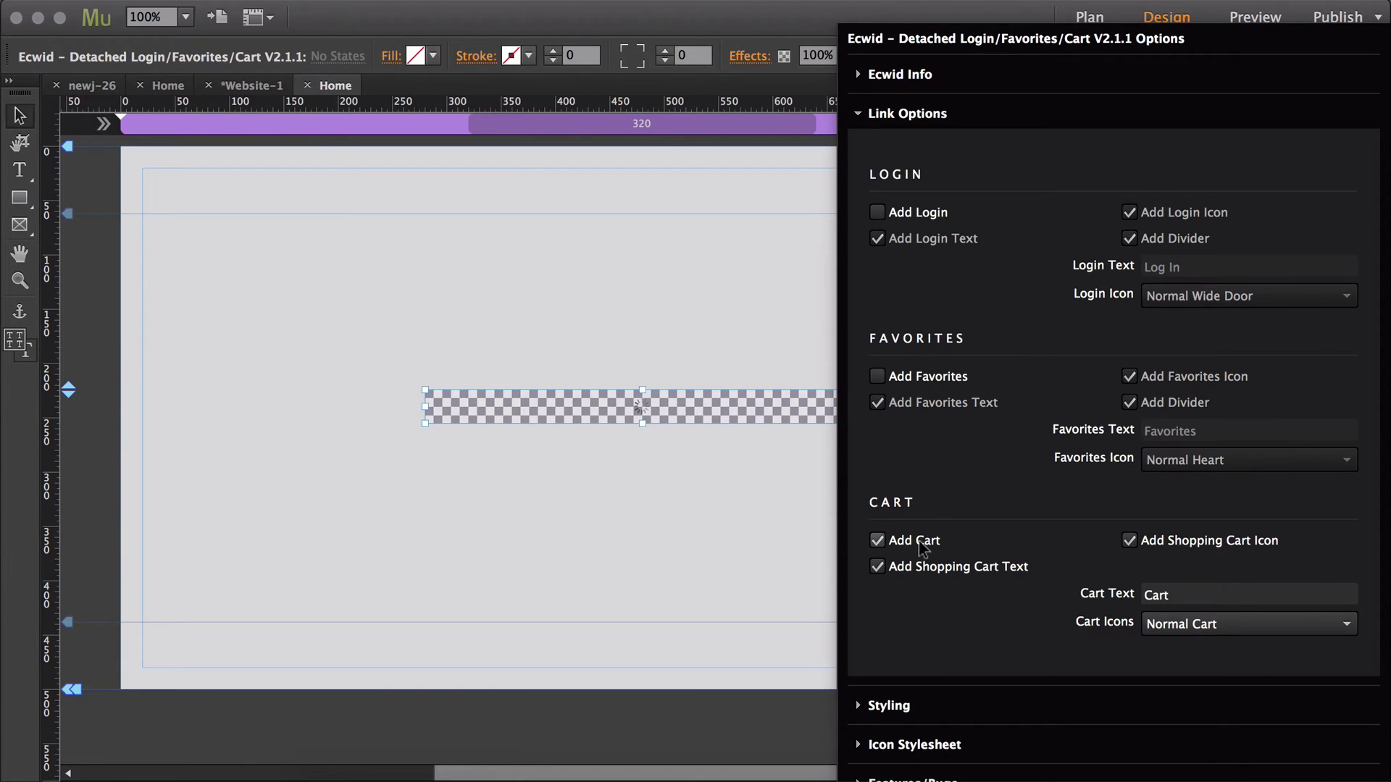
click(933, 378)
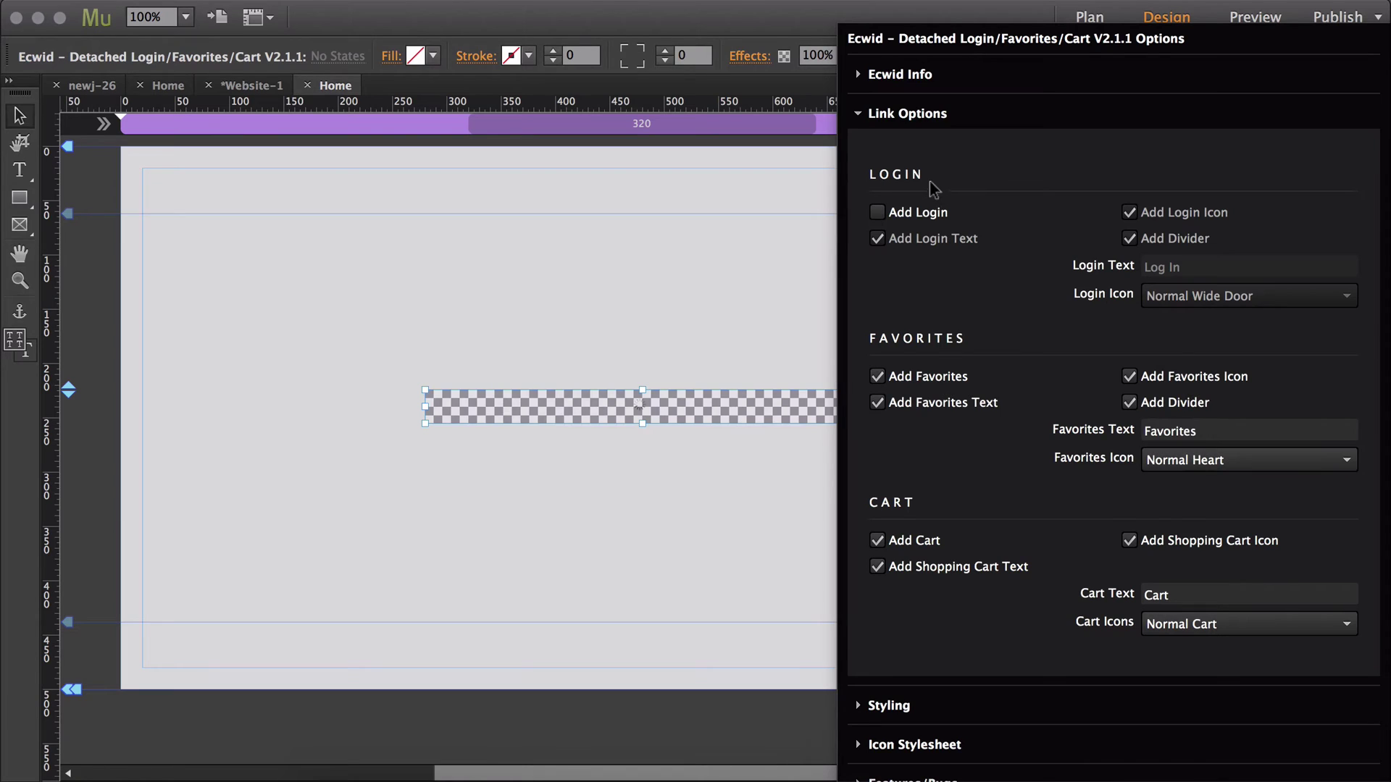
click(931, 215)
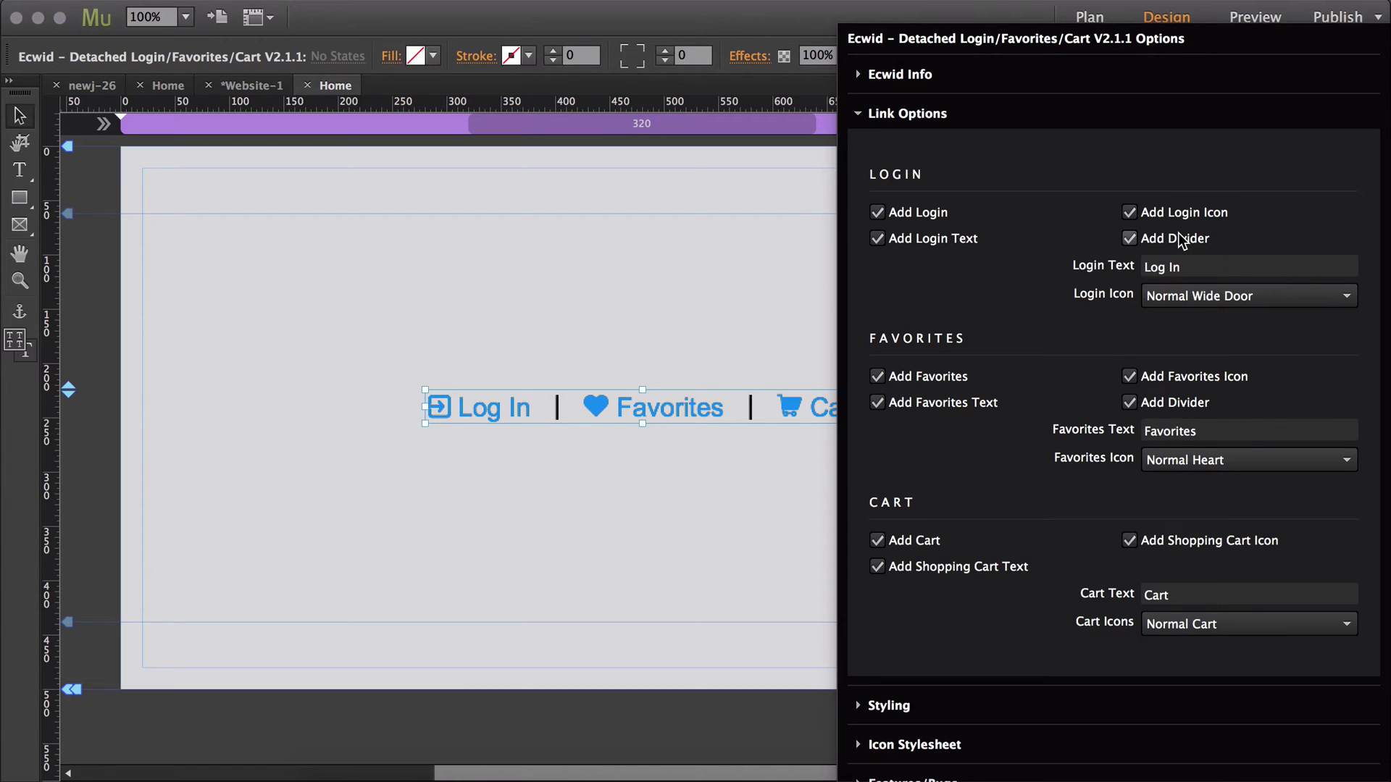
- Keep the default icons: Normal Wide Door for login, Normal Heart for favorites, Normal Cart for cart
click(1236, 295)
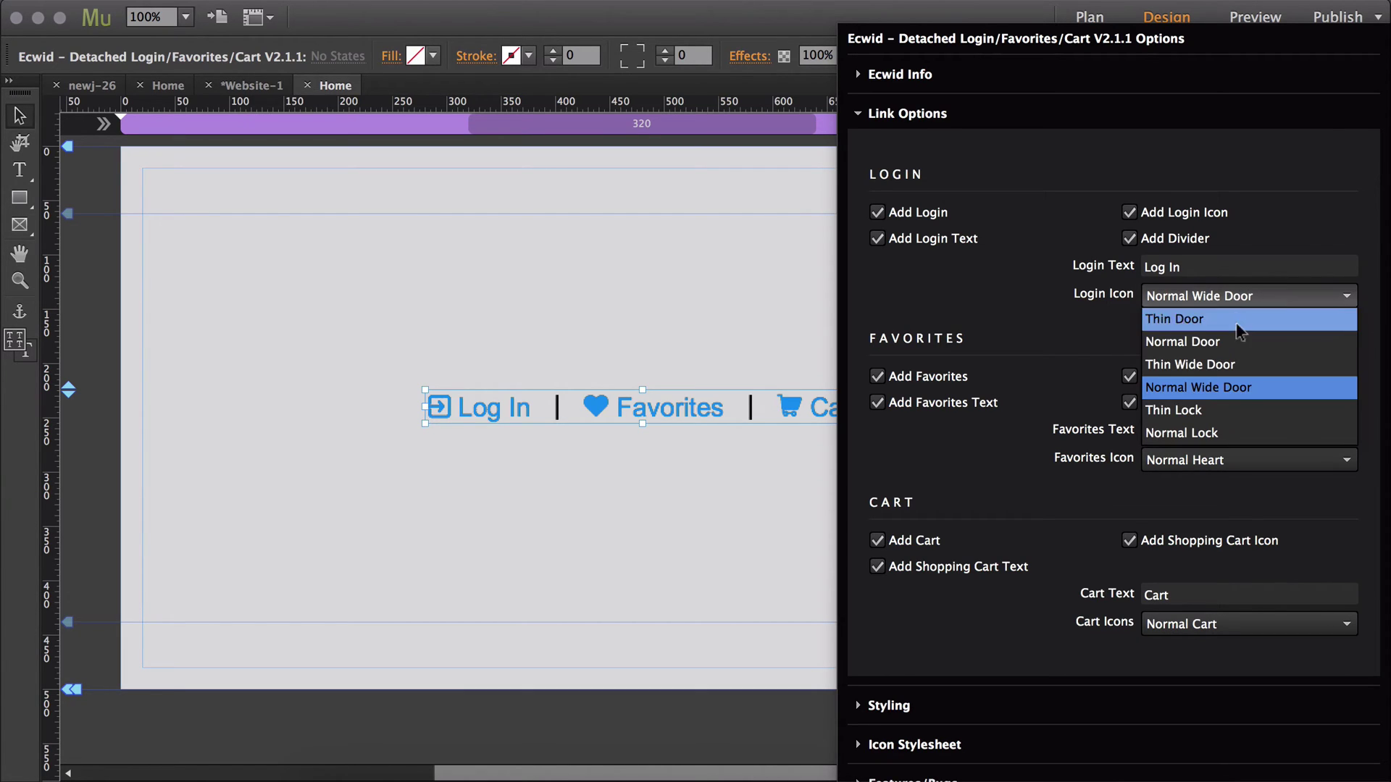
click(1213, 297)
click(1231, 456)
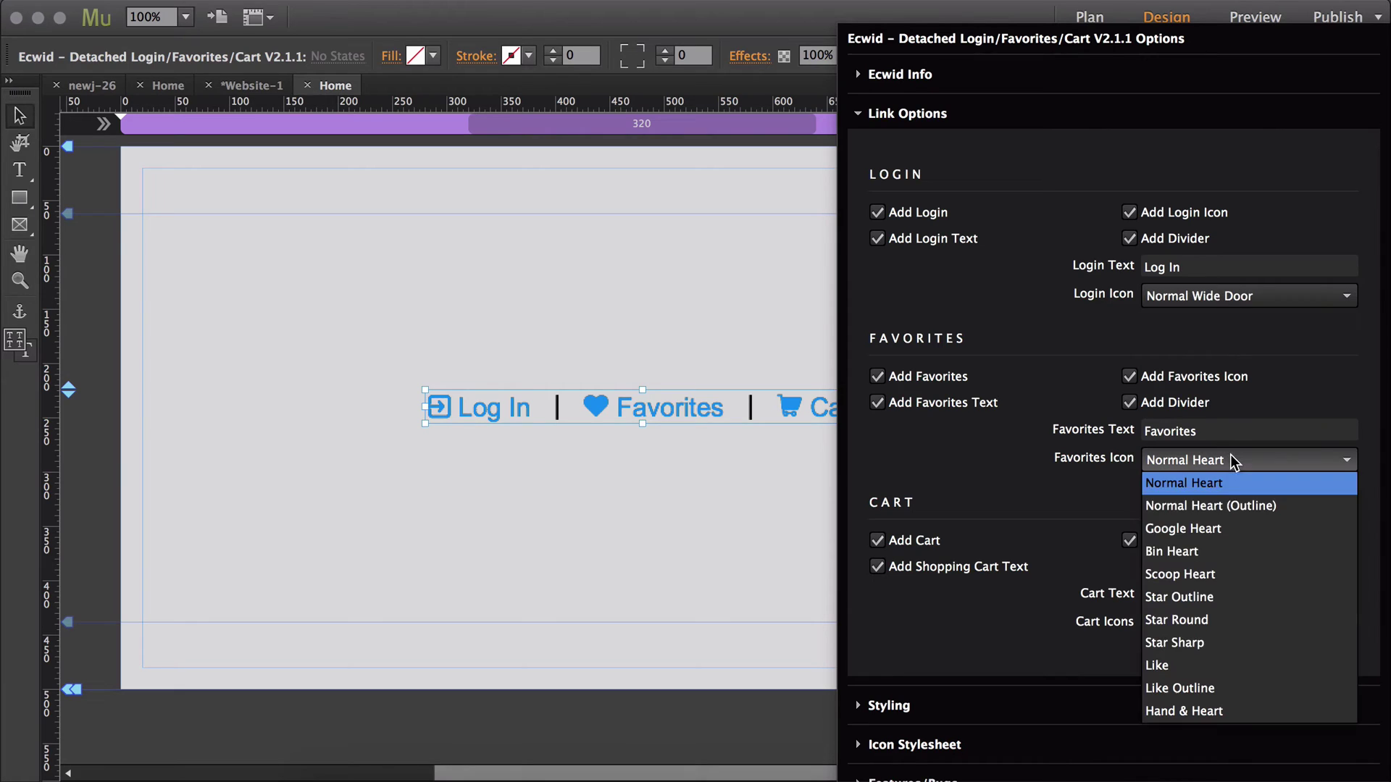
click(1233, 463)
click(1230, 624)
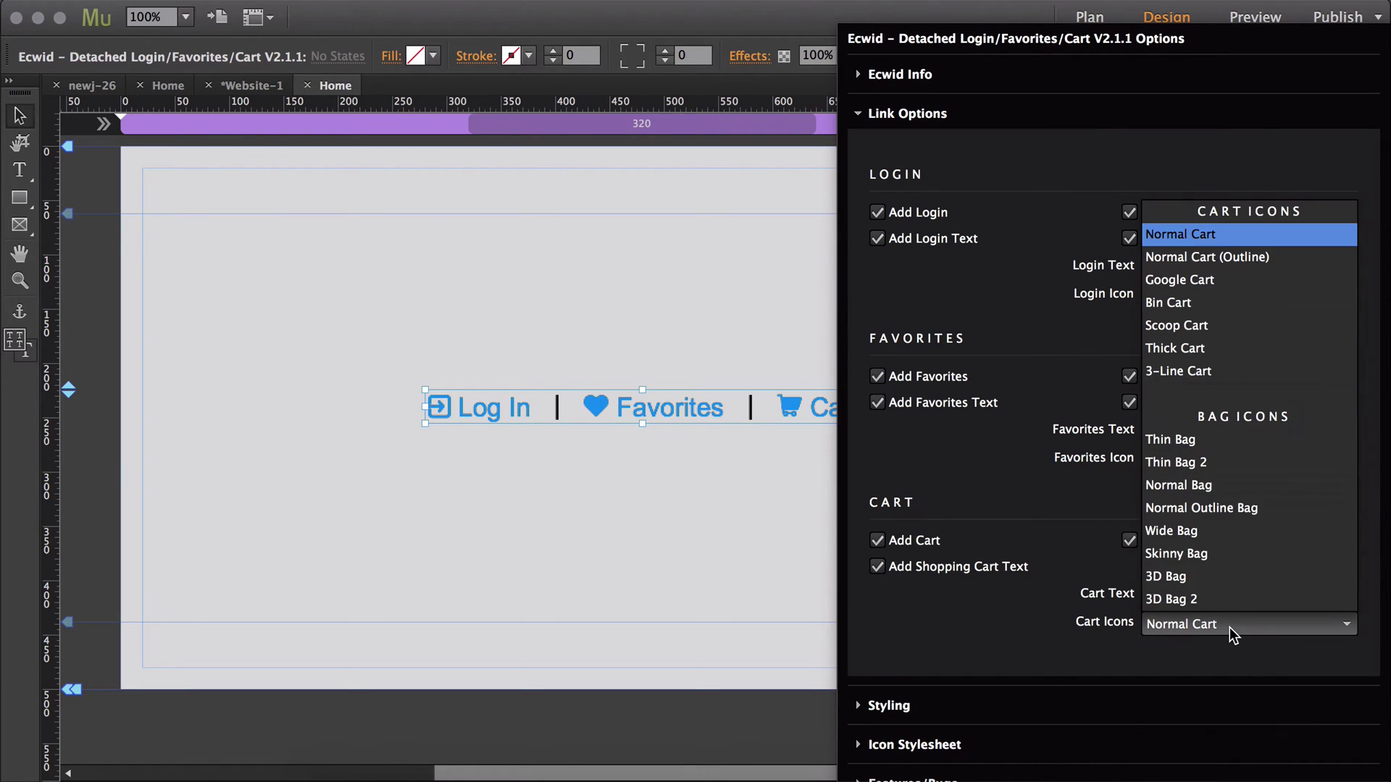
click(1033, 515)
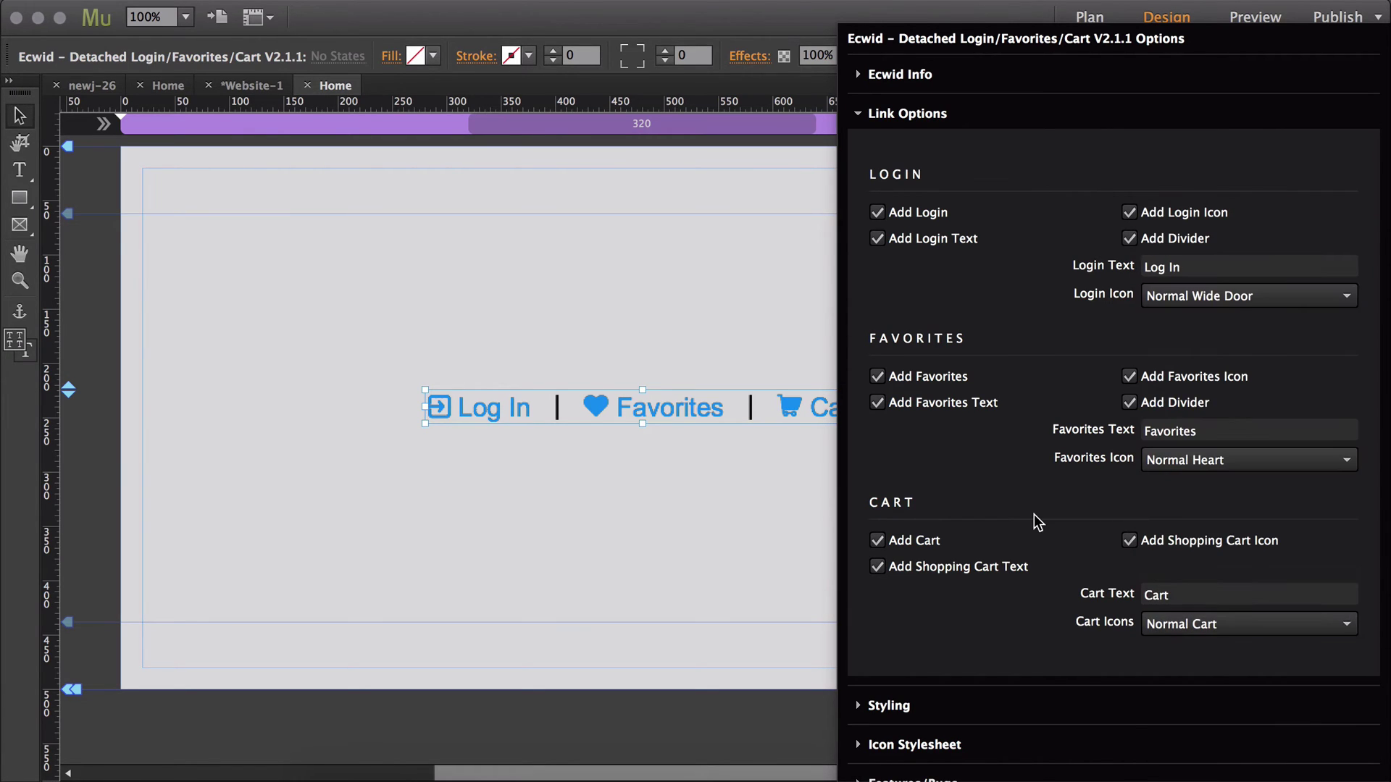
click(909, 116)
- Review the widget's Styling settings, then close the options and reselect the links widget
click(883, 507)
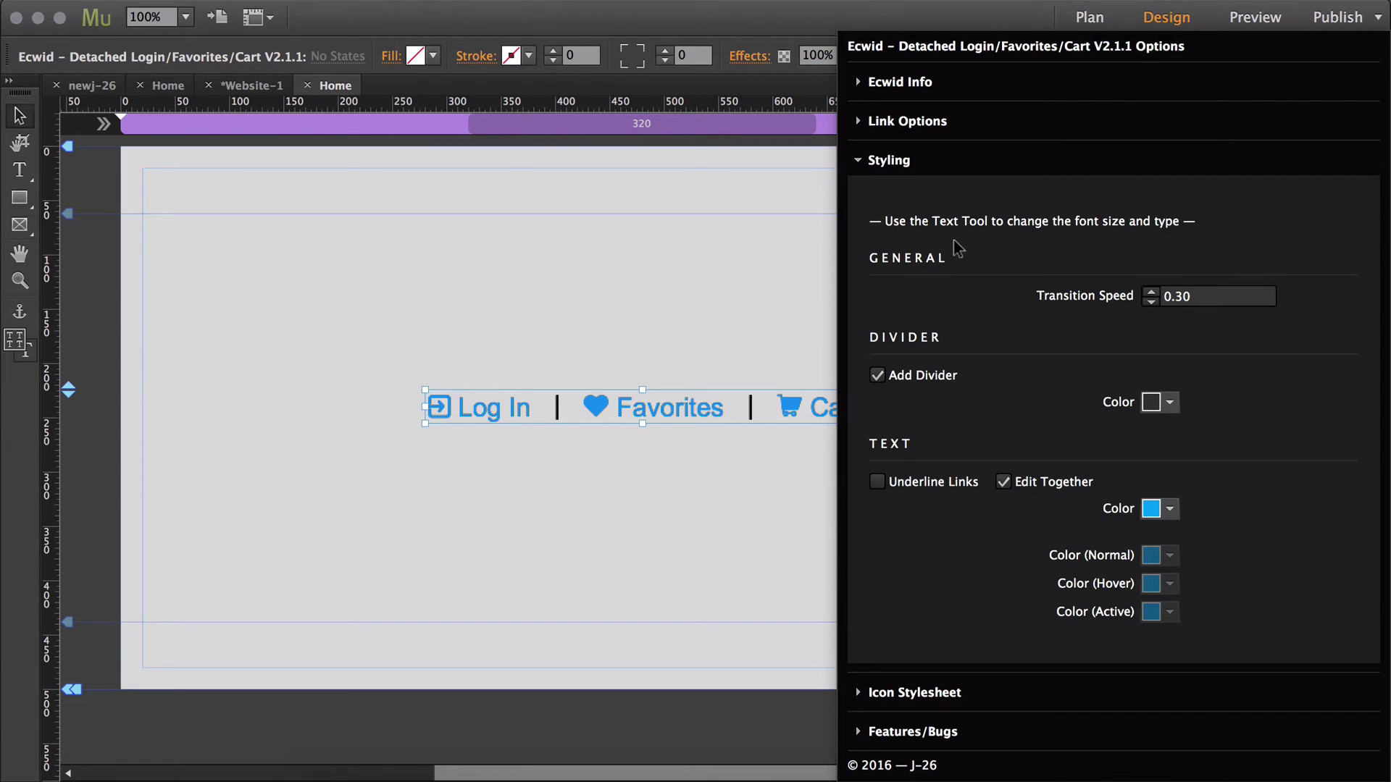
click(623, 423)
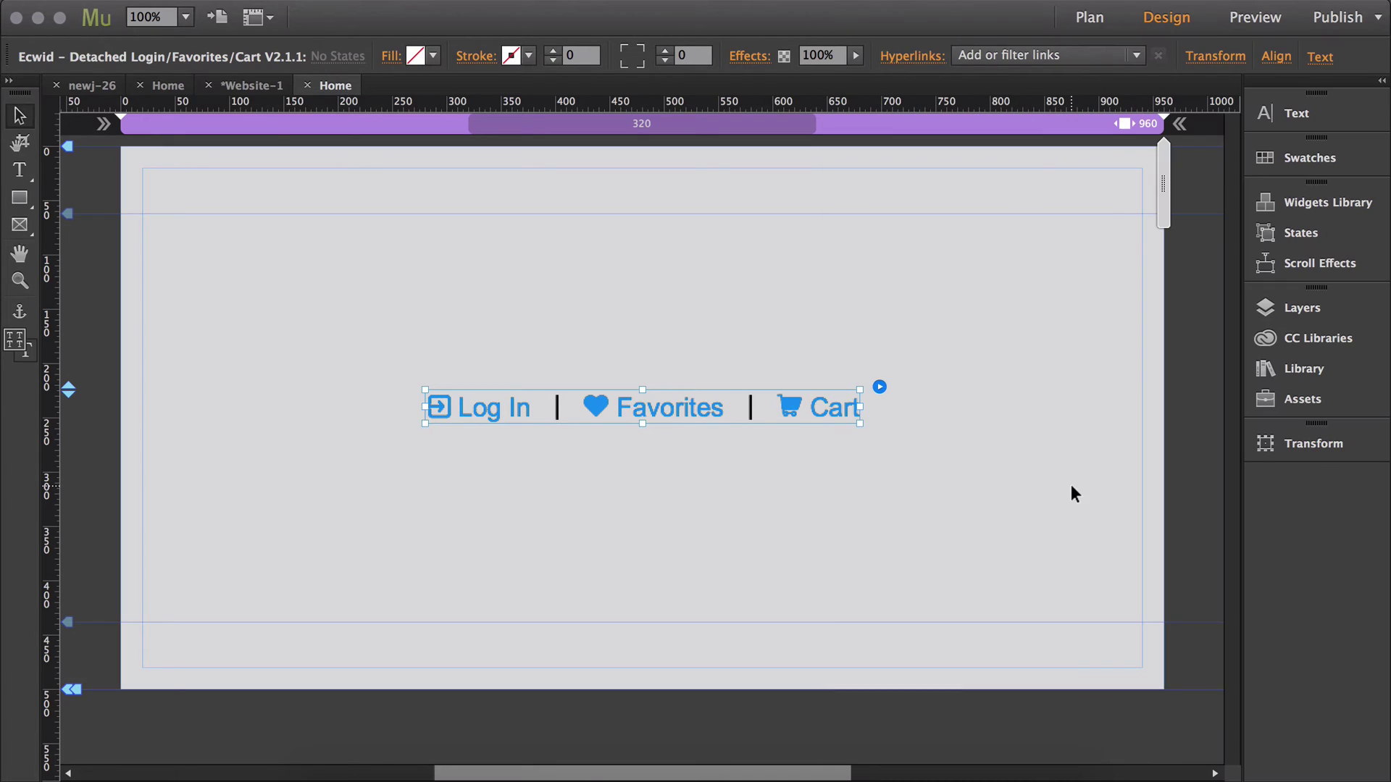
click(915, 468)
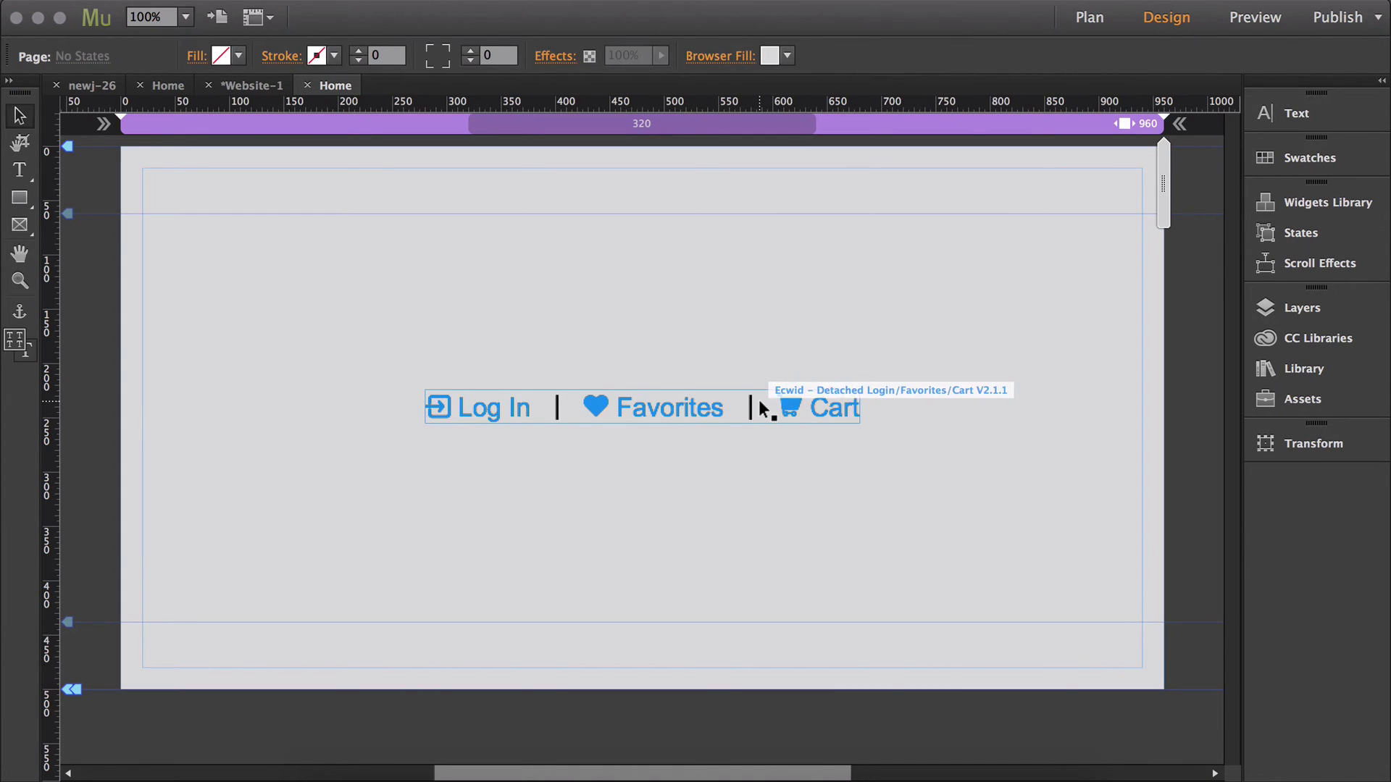
click(758, 398)
- Set the link text to Proxima Nova Light at size 24, after briefly trying 14
click(1295, 114)
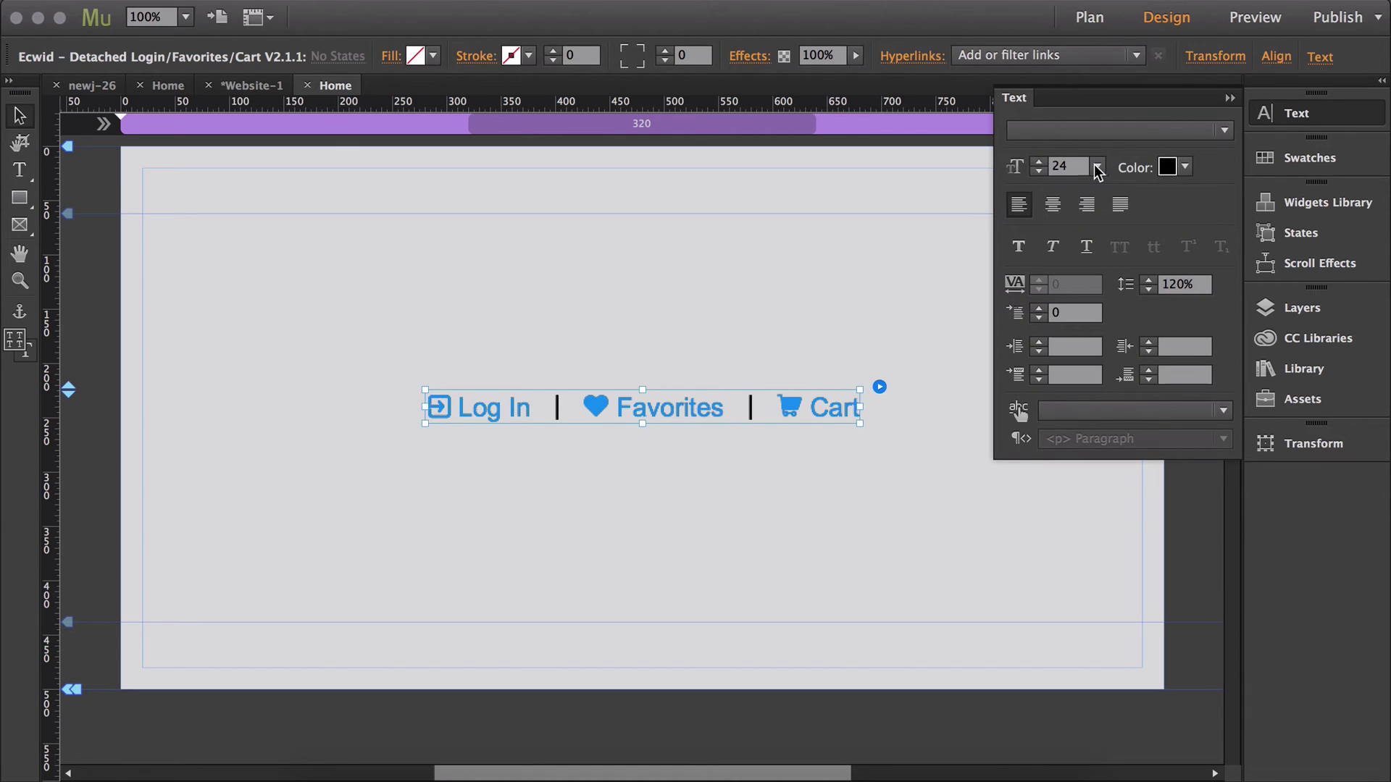
click(1098, 168)
click(1128, 349)
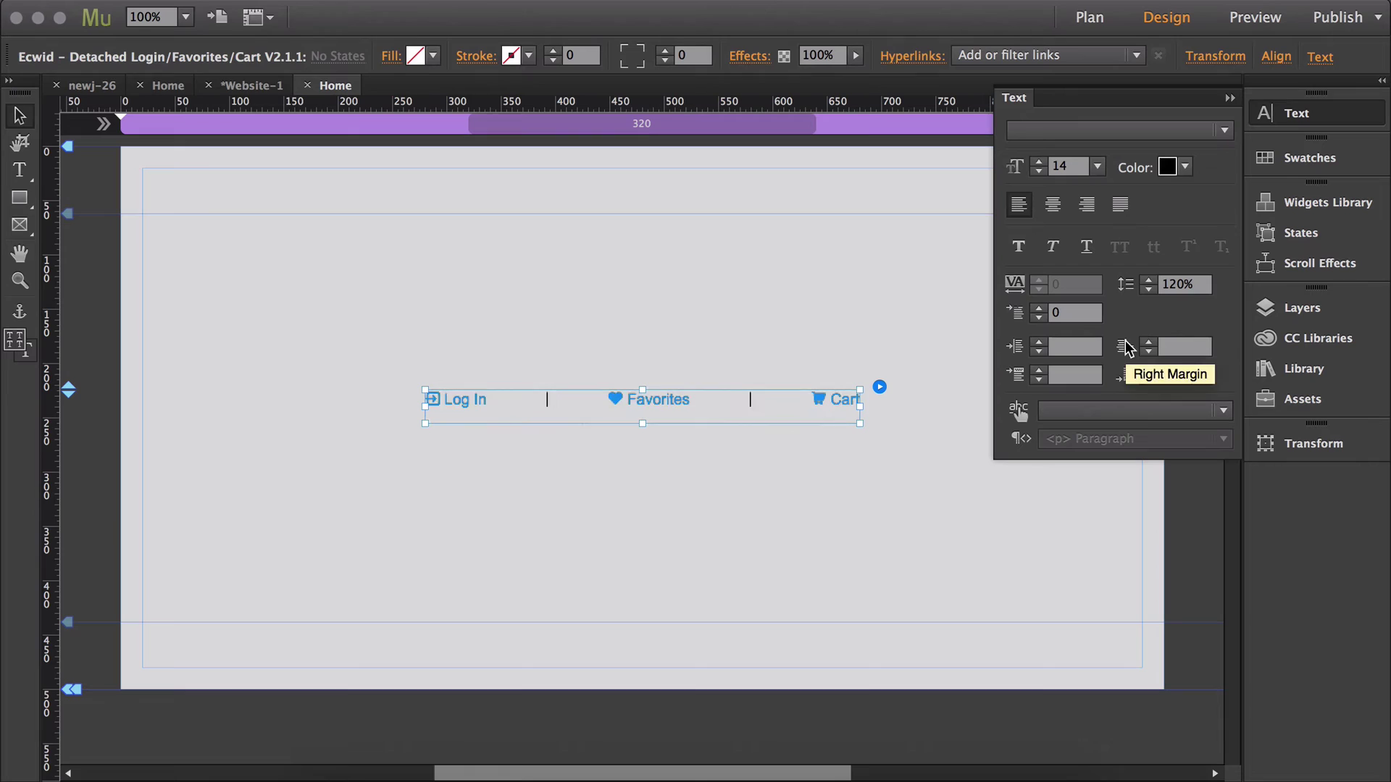
click(1098, 167)
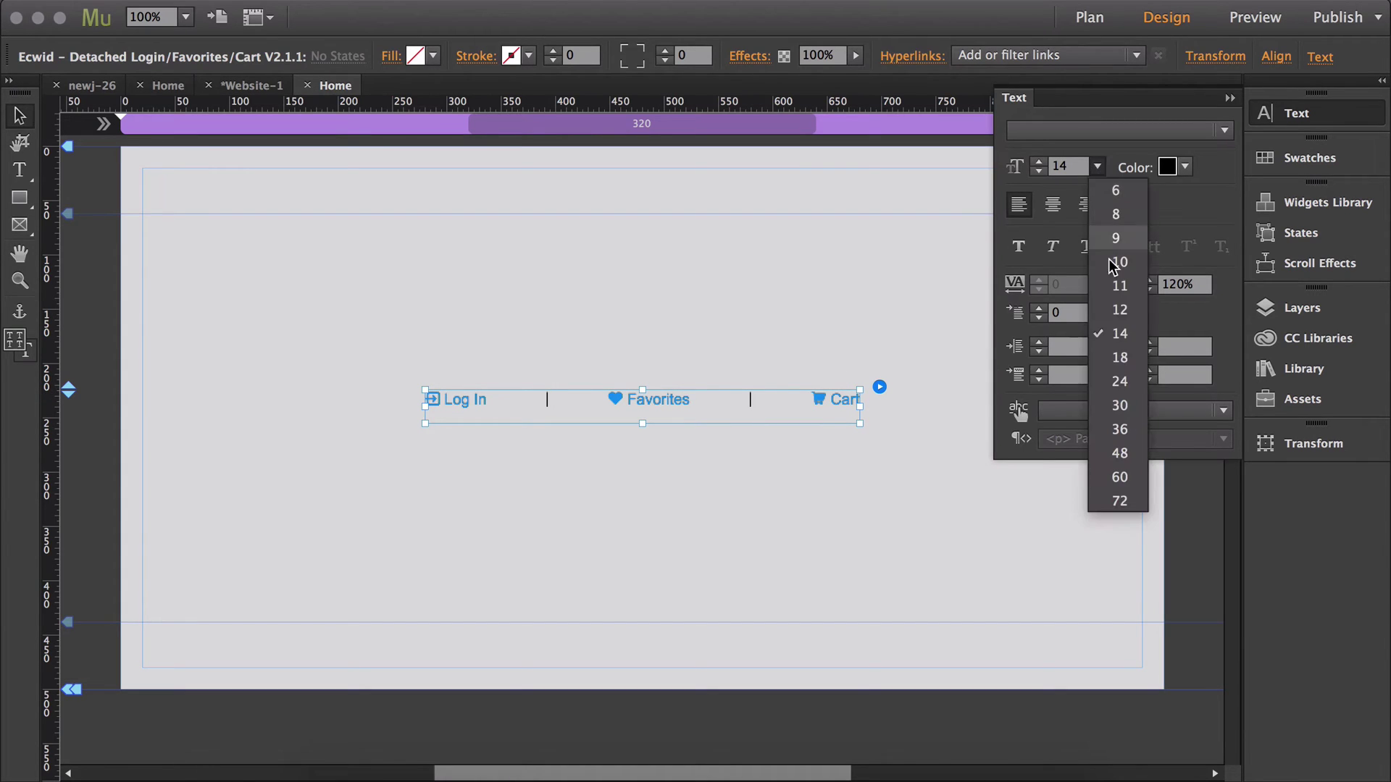
click(1120, 381)
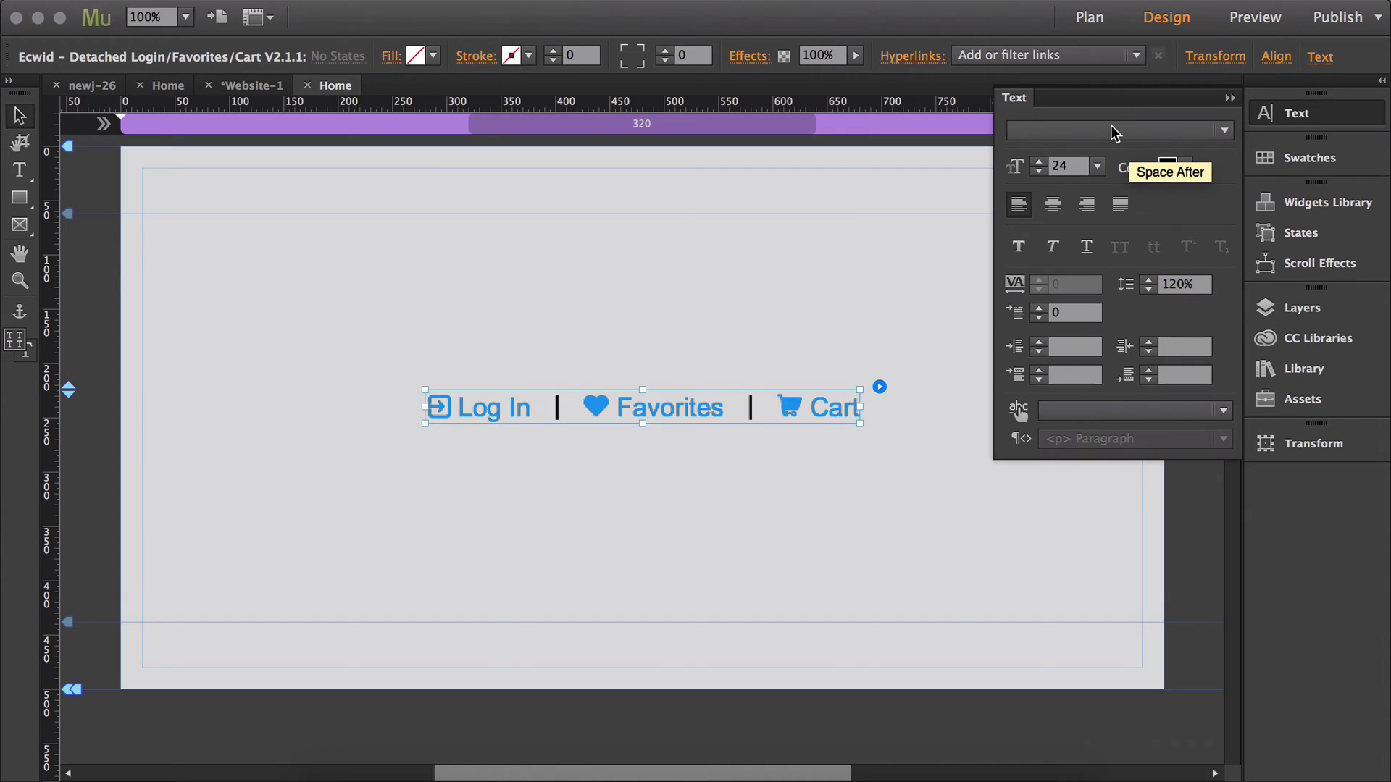
click(1115, 133)
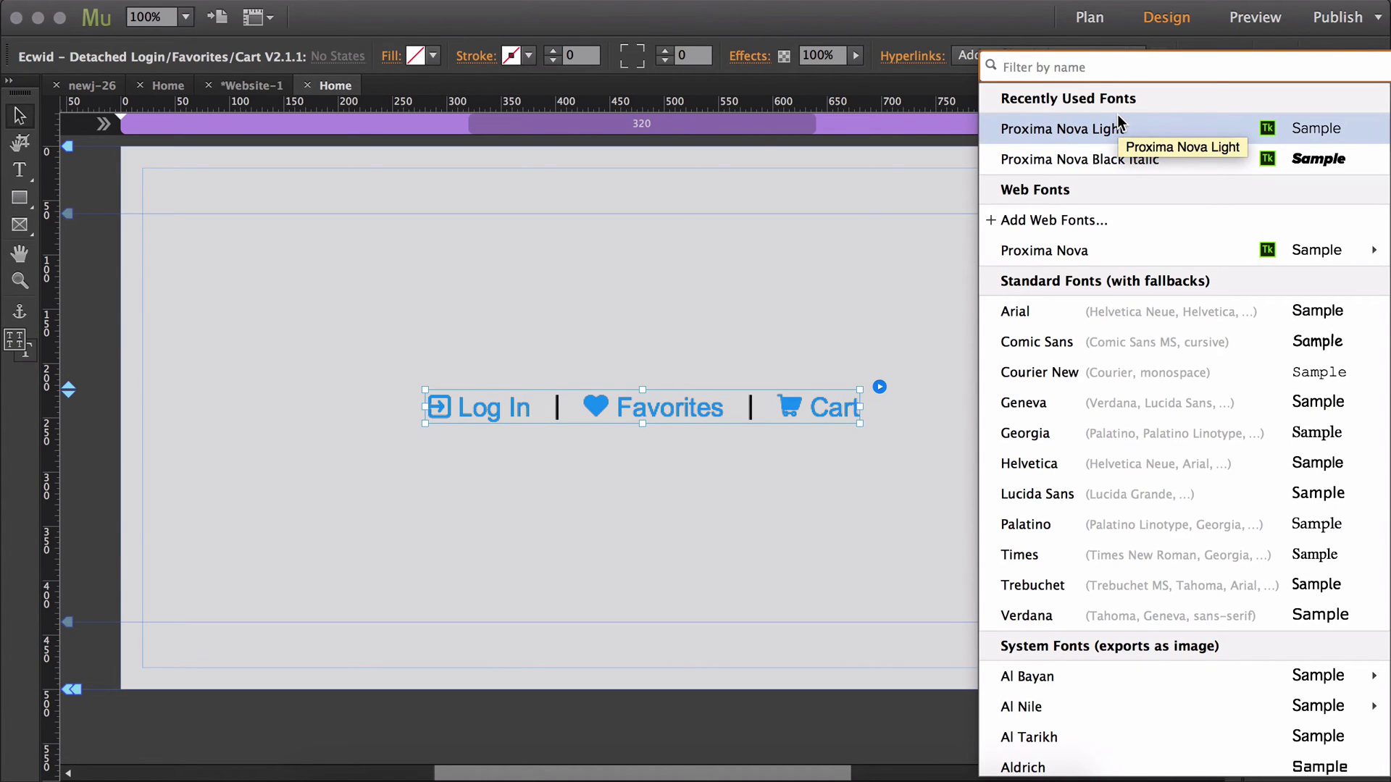
click(1153, 121)
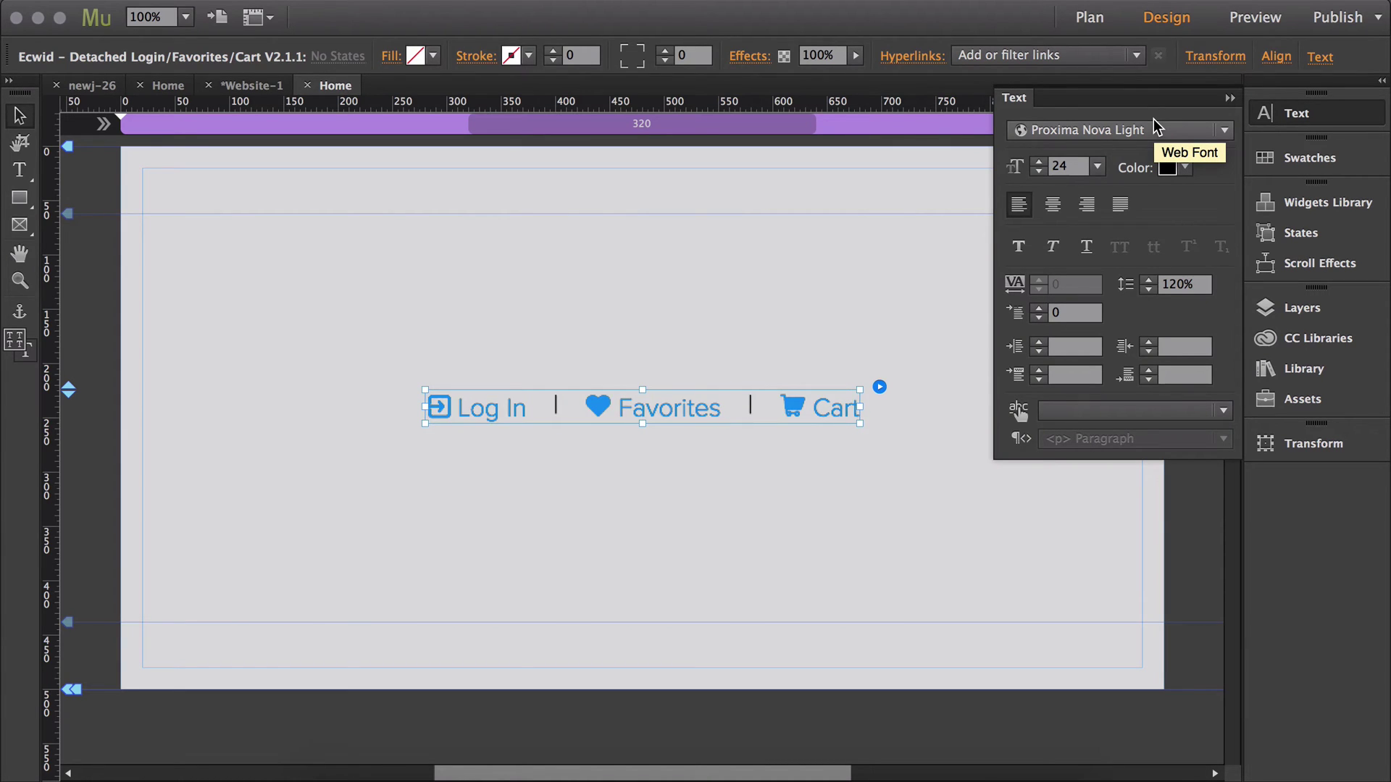
click(1313, 112)
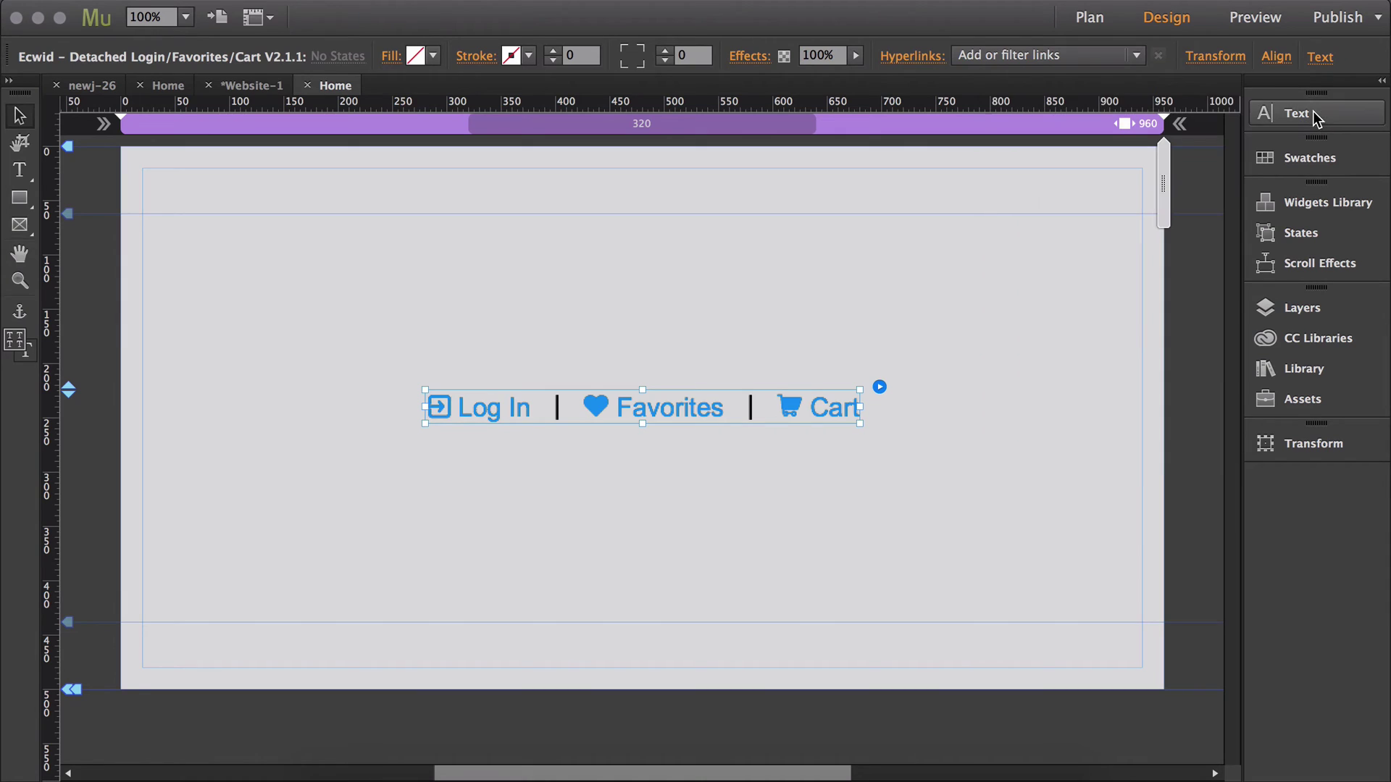
- Reopen the widget's Styling settings and keep Add Divider enabled
click(880, 388)
click(892, 507)
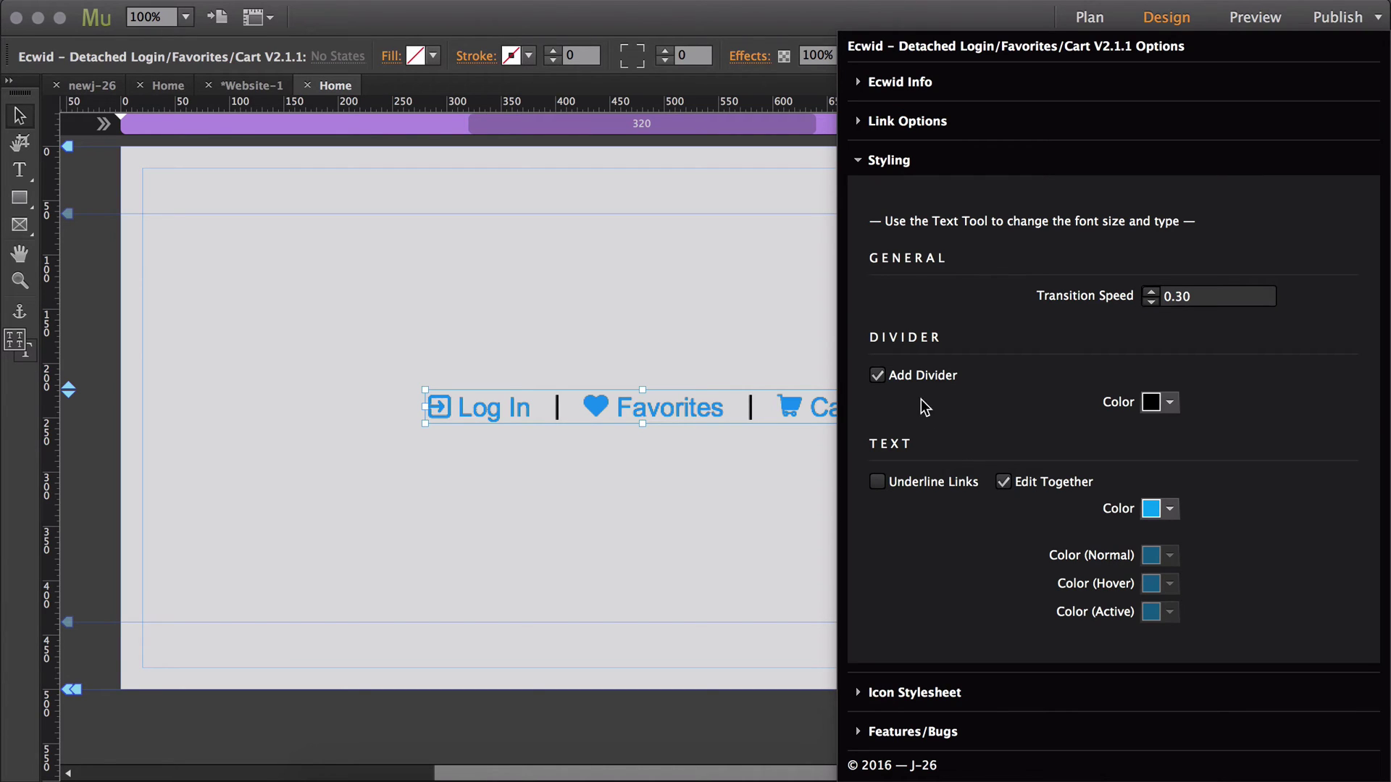
click(904, 377)
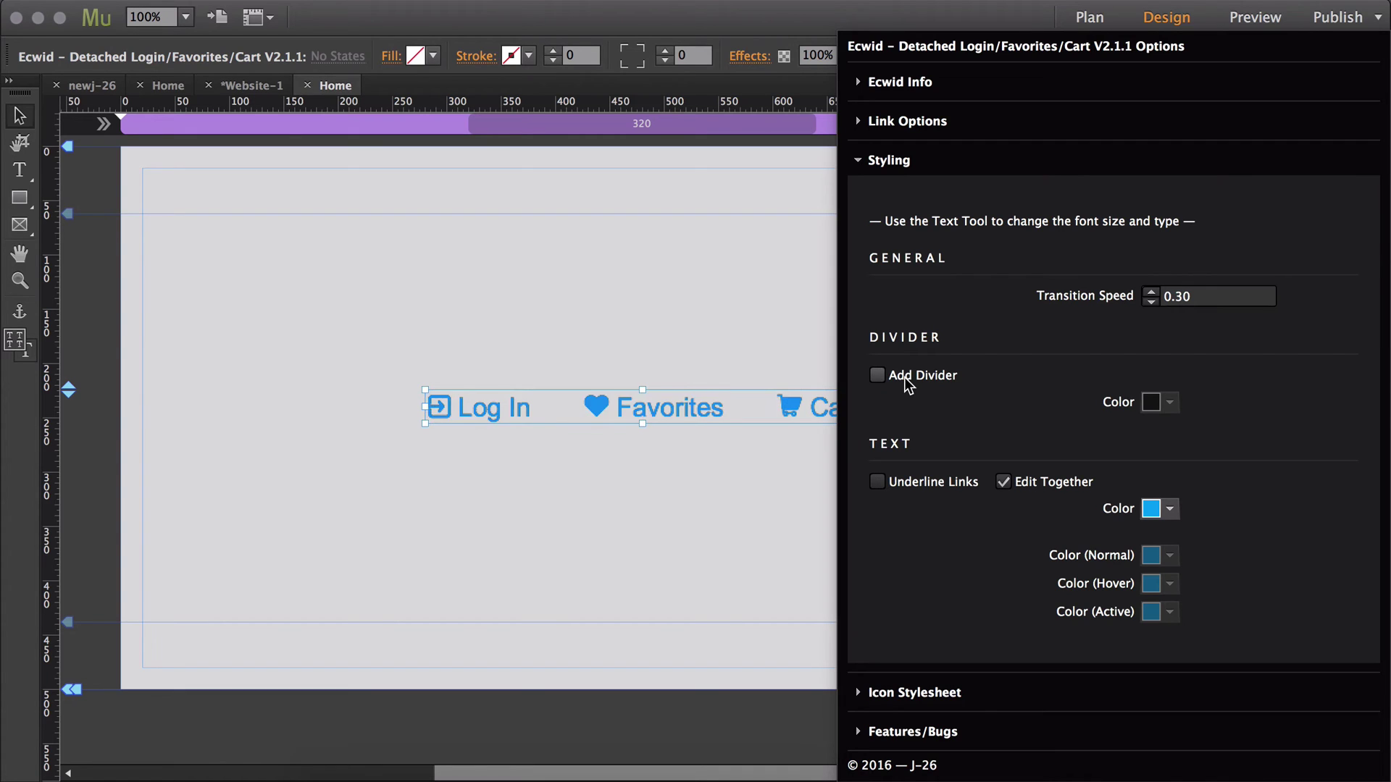
click(904, 379)
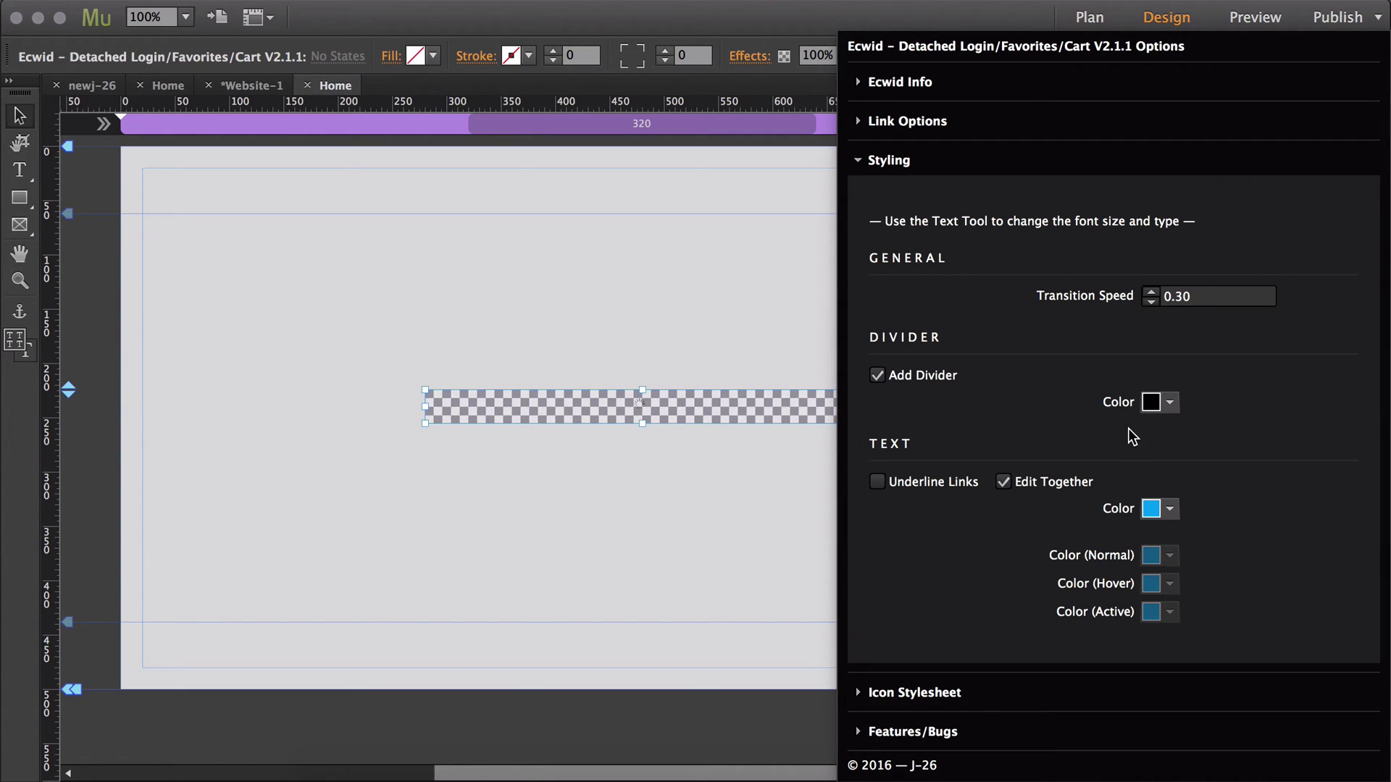
- Colour the dividers red, then change them to black
click(1169, 402)
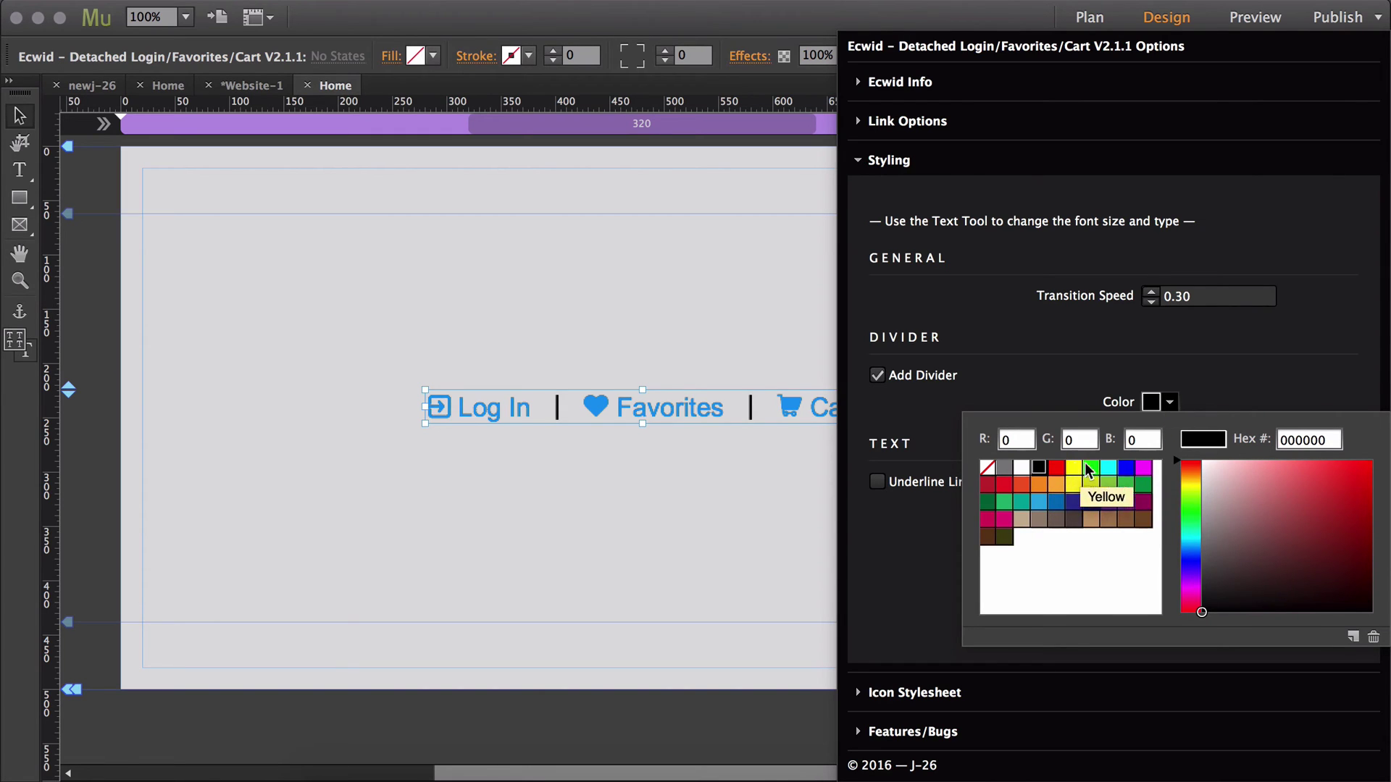
click(1057, 469)
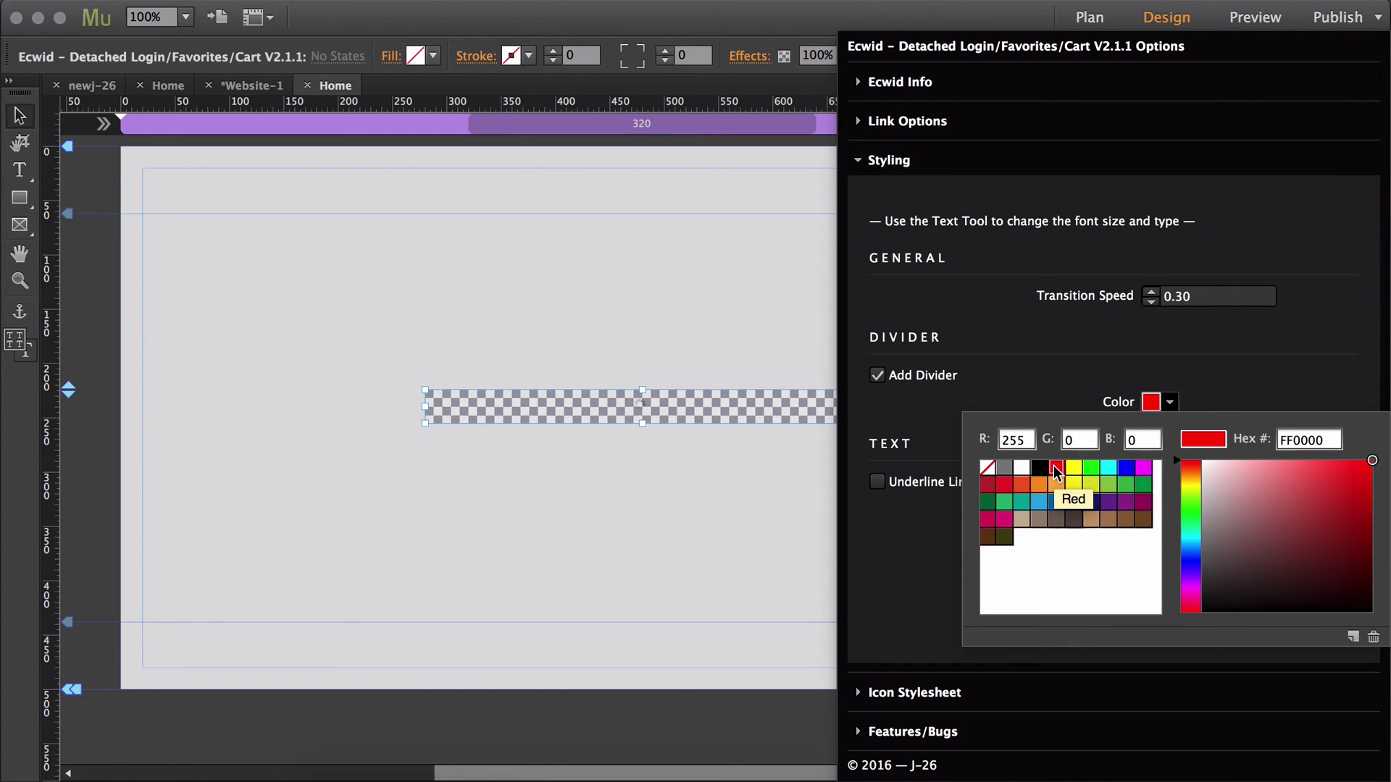
click(1055, 347)
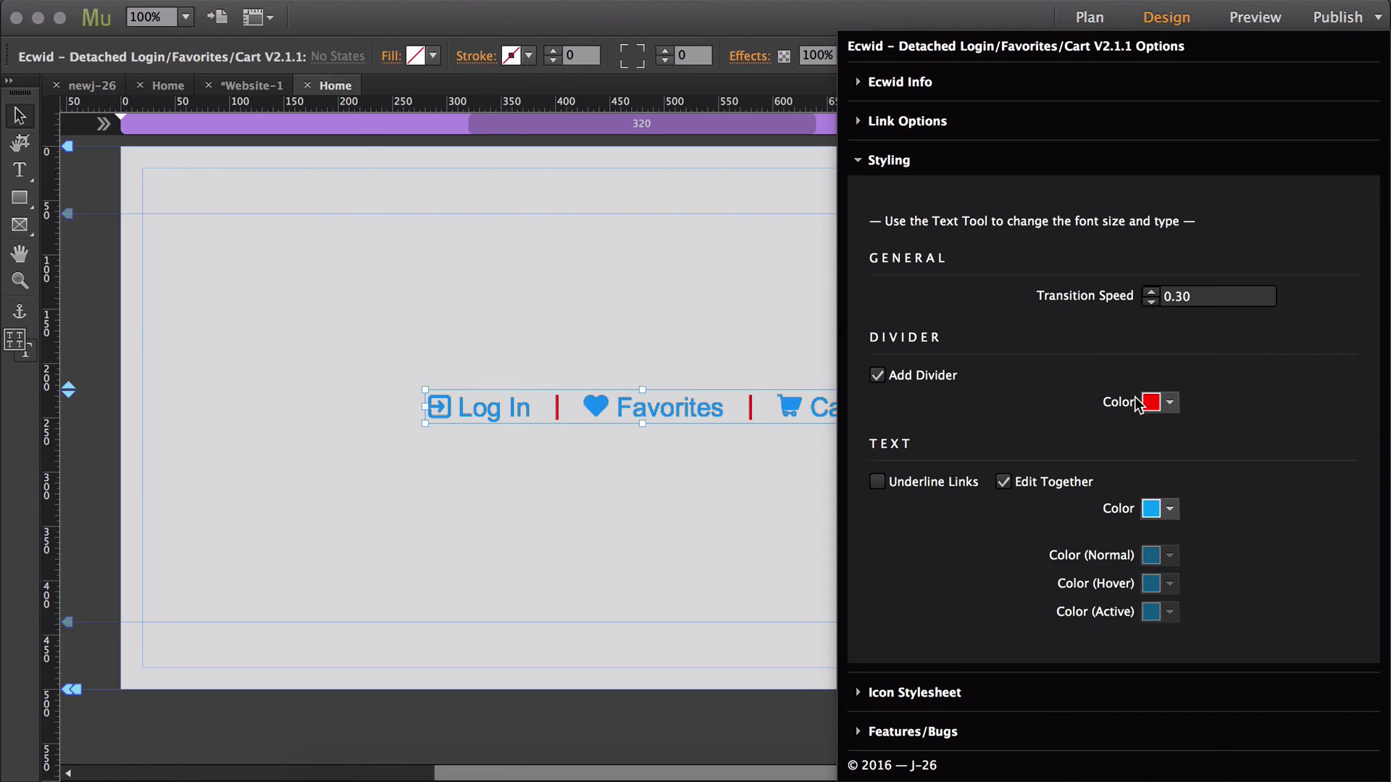
click(1167, 402)
click(1041, 469)
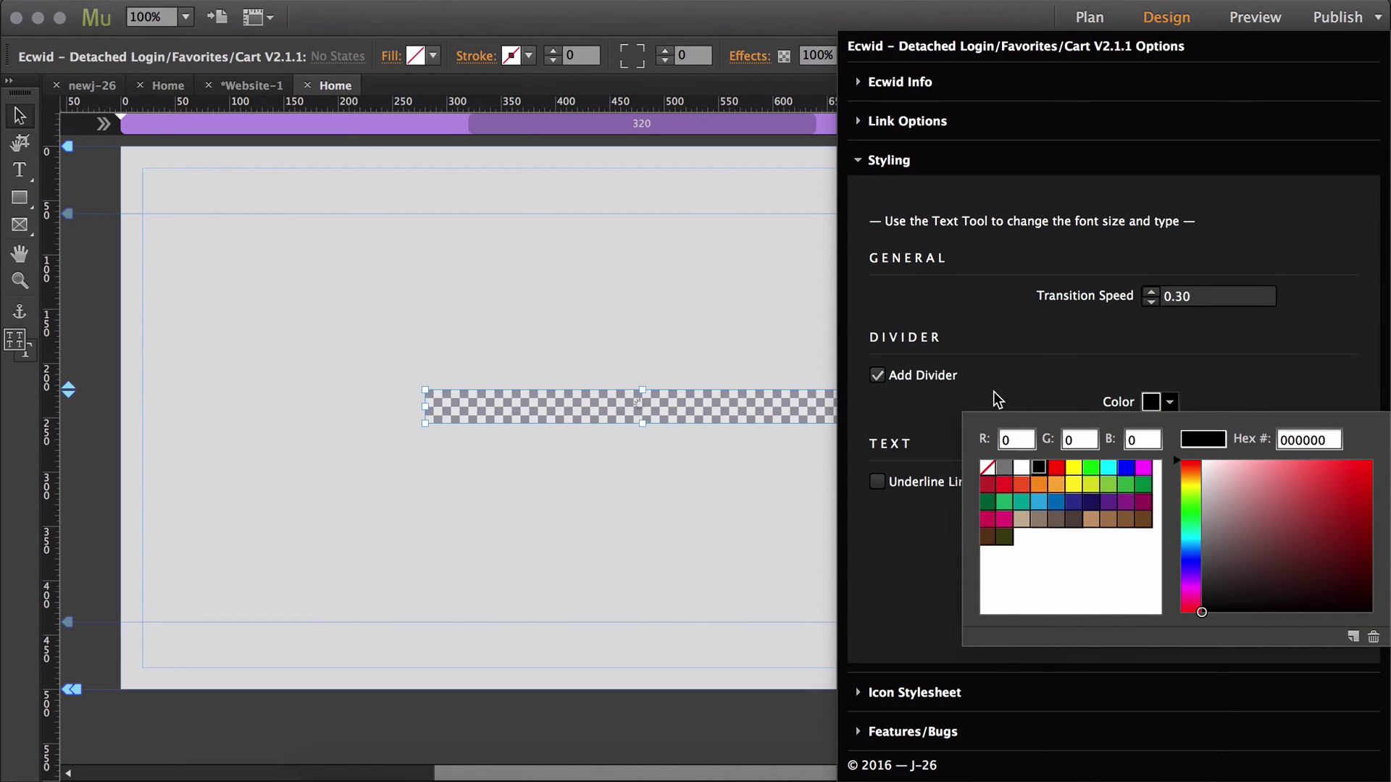
click(993, 392)
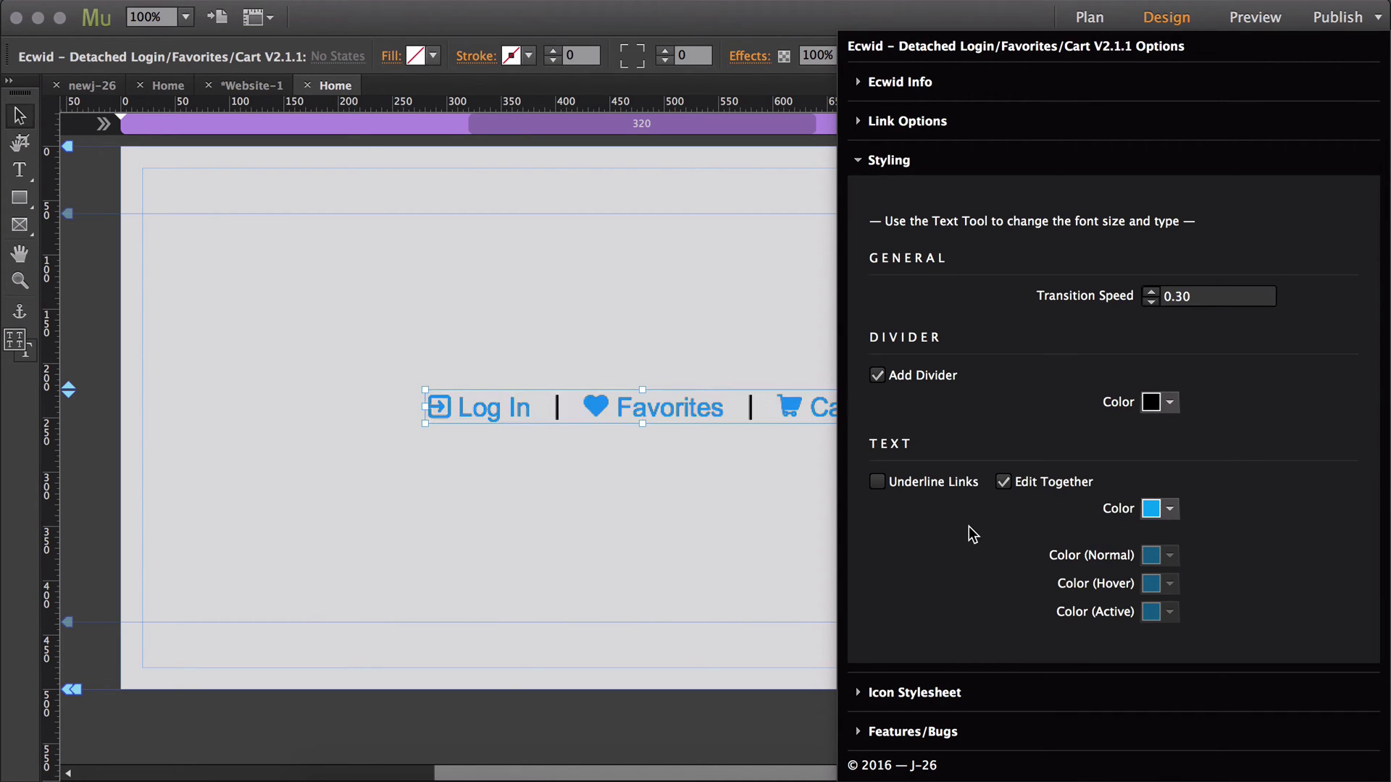
- Keep links un-underlined and give them separate state colours: red on hover, green when active
click(920, 485)
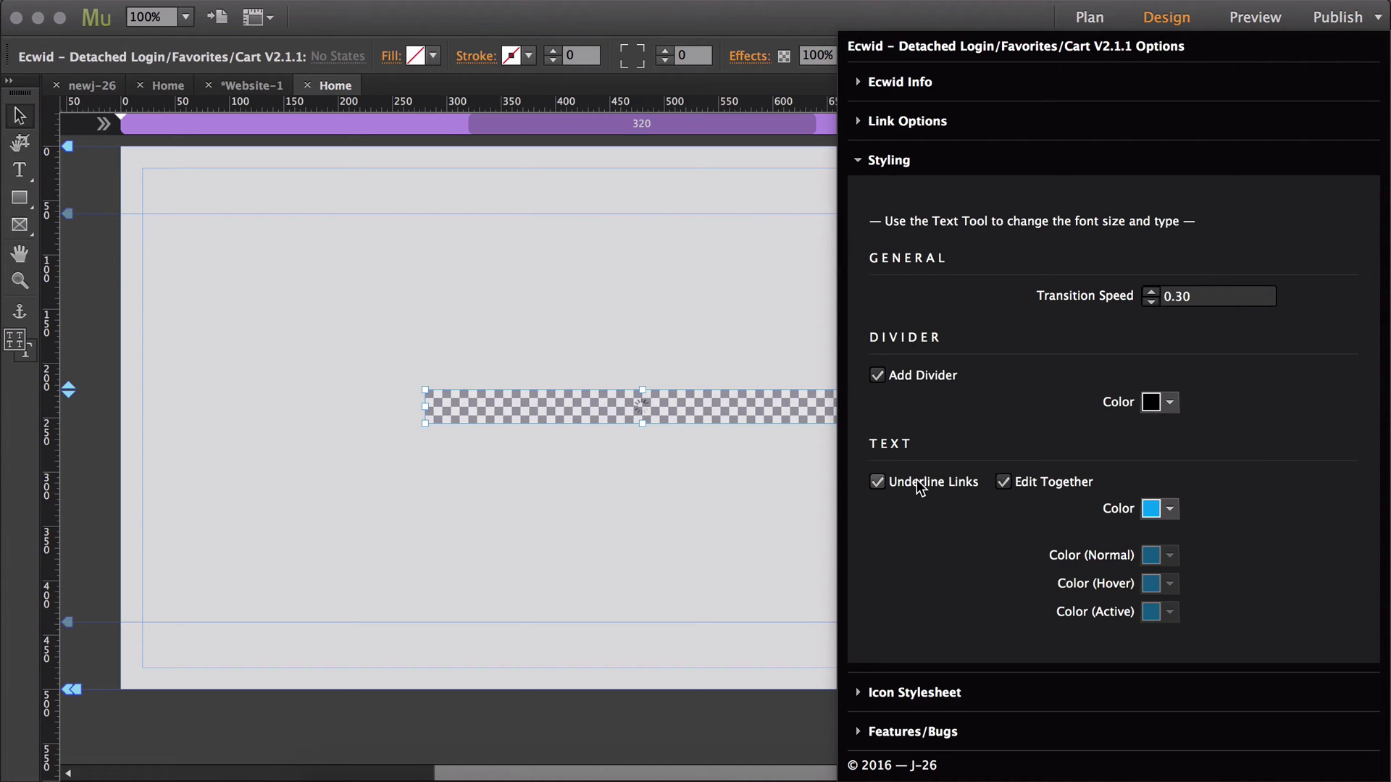
click(920, 486)
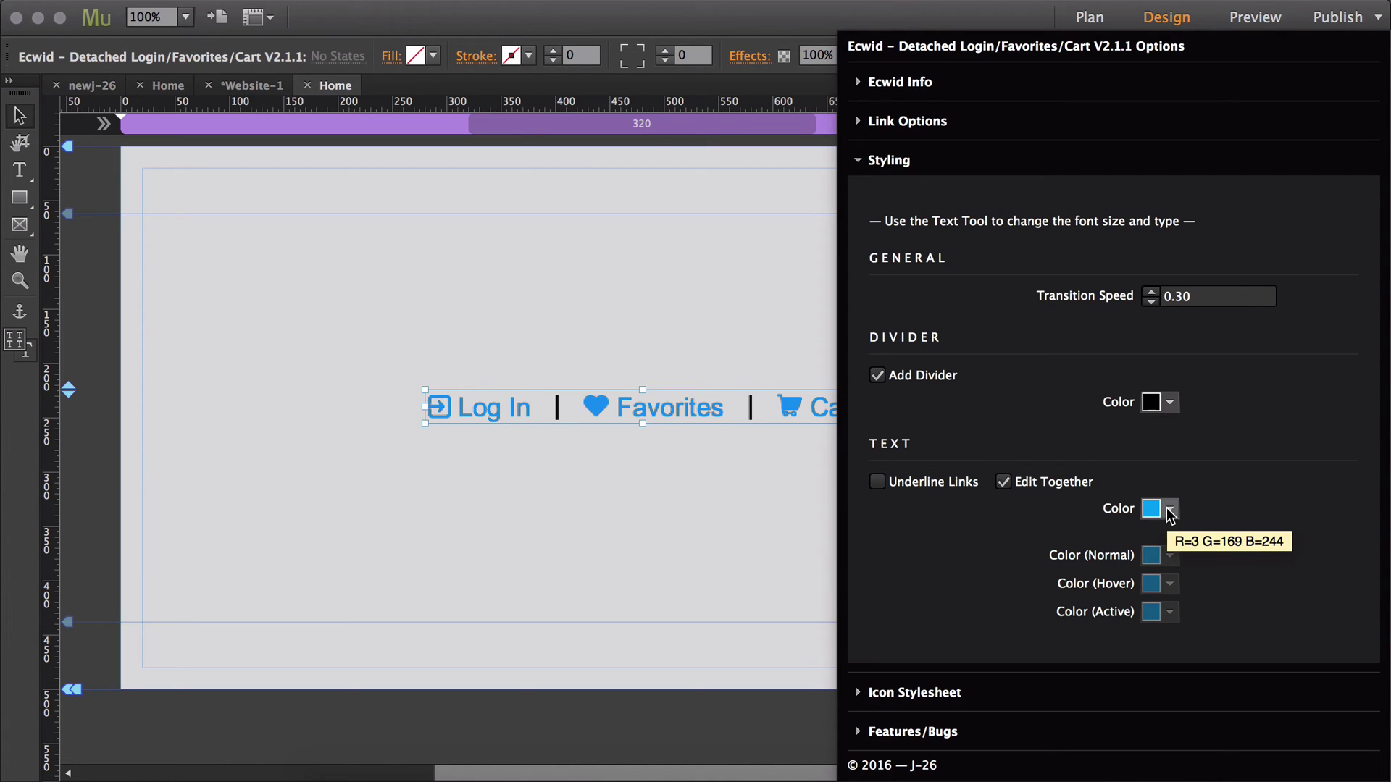
click(1069, 475)
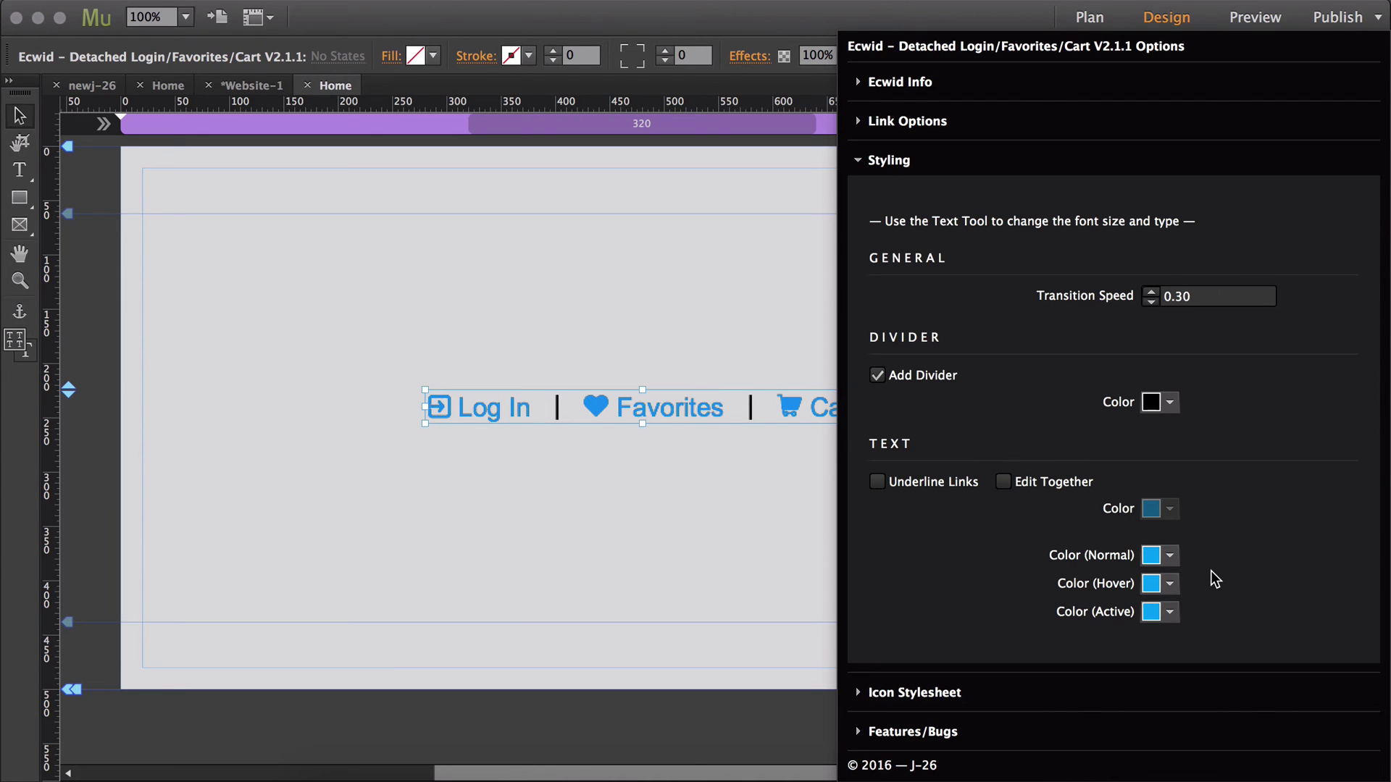
click(1168, 583)
click(1060, 395)
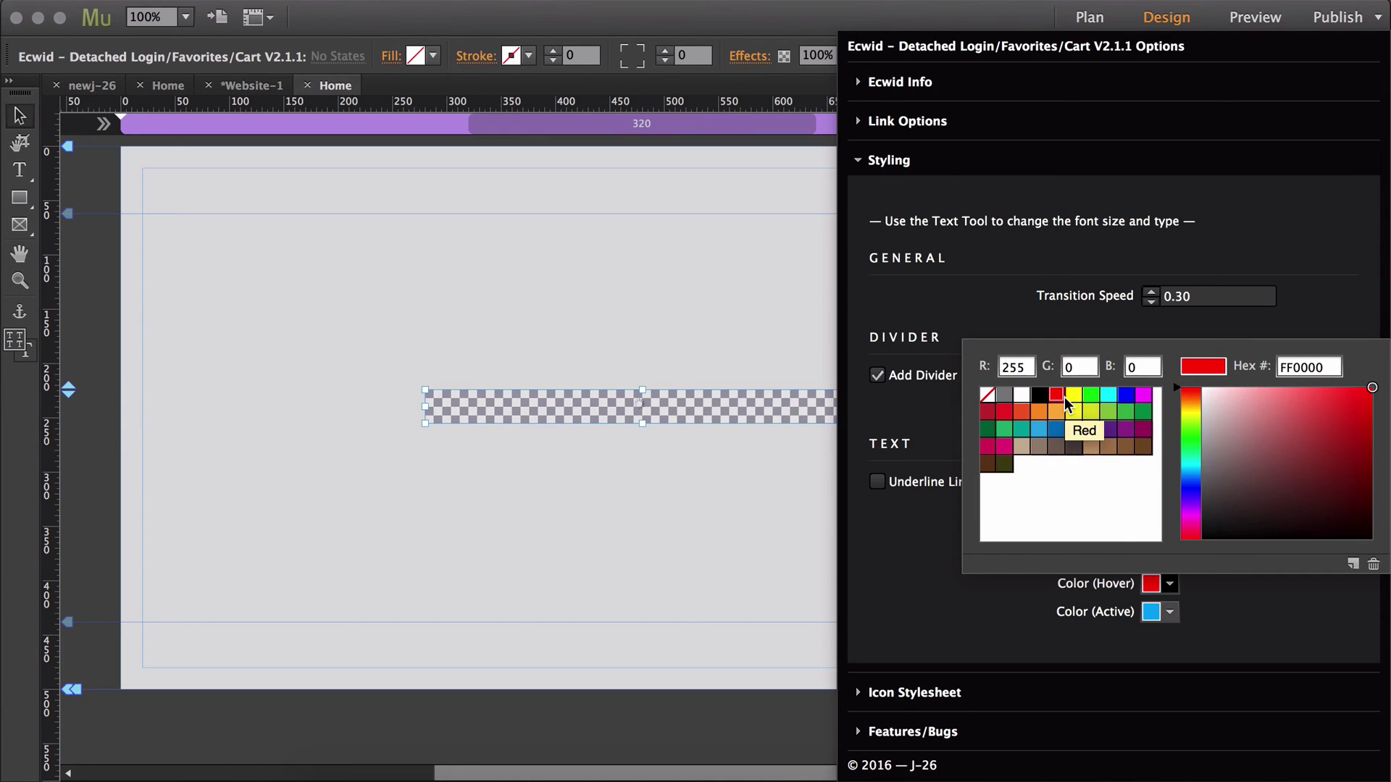
click(1169, 611)
click(1169, 611)
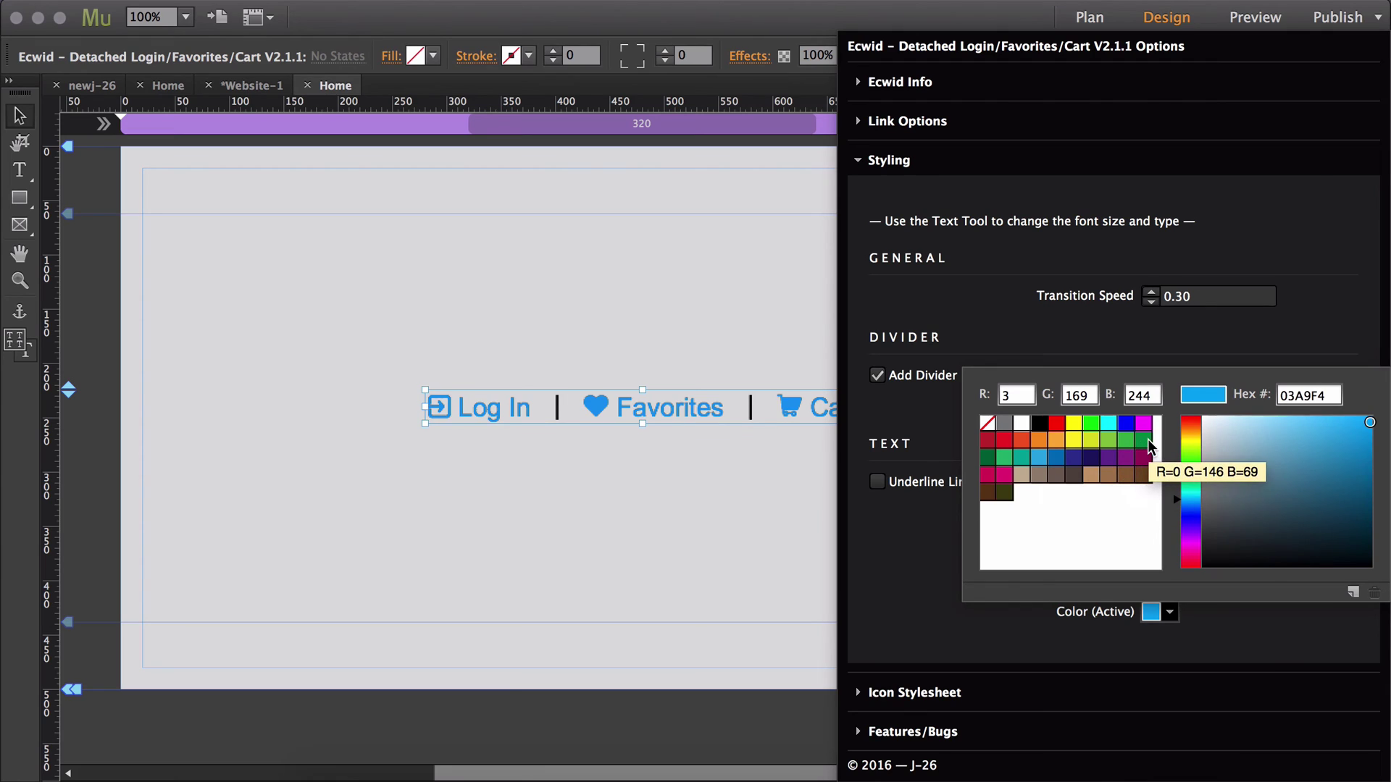
click(1146, 439)
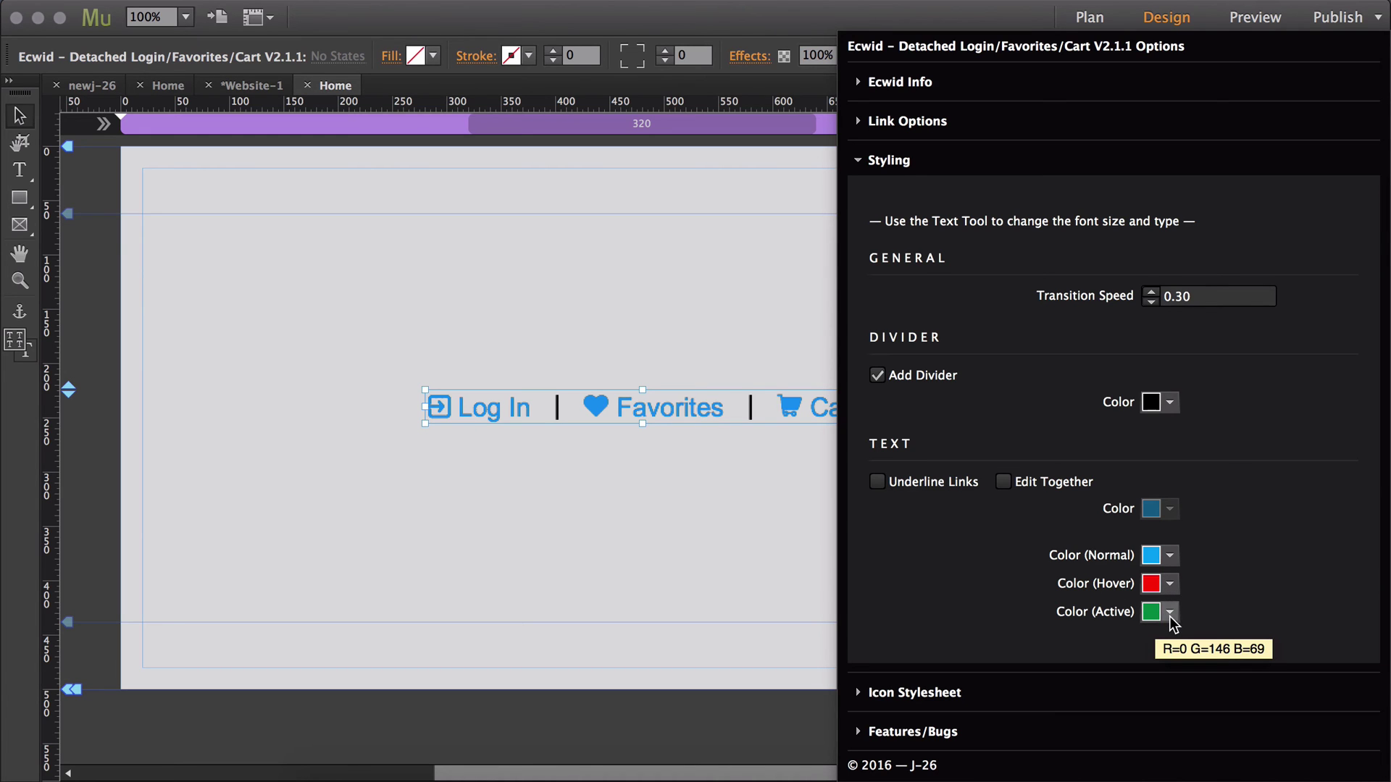
- Preview the page in Chrome and test the Log In and Favorites links' hover and press colours
click(762, 541)
key(super+shift+e)
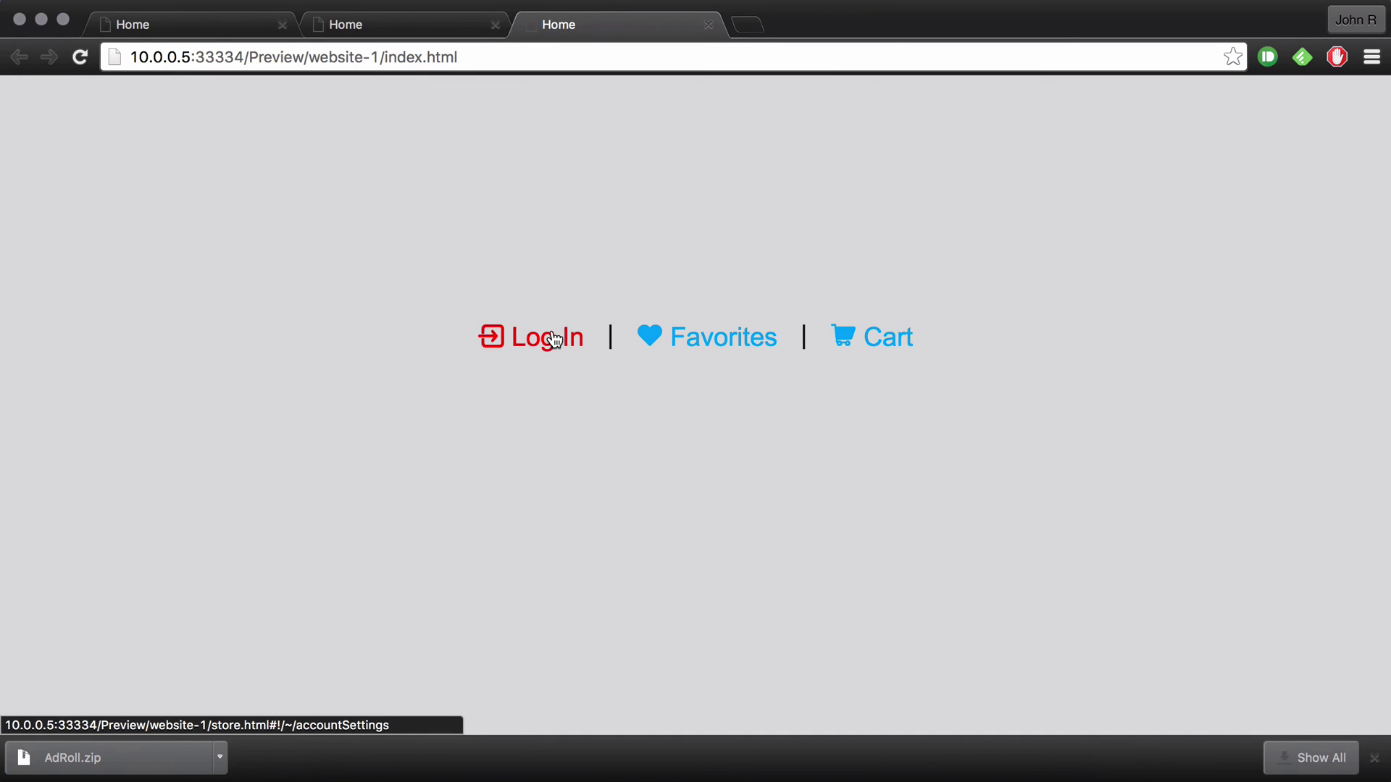
drag(552, 340, 653, 446)
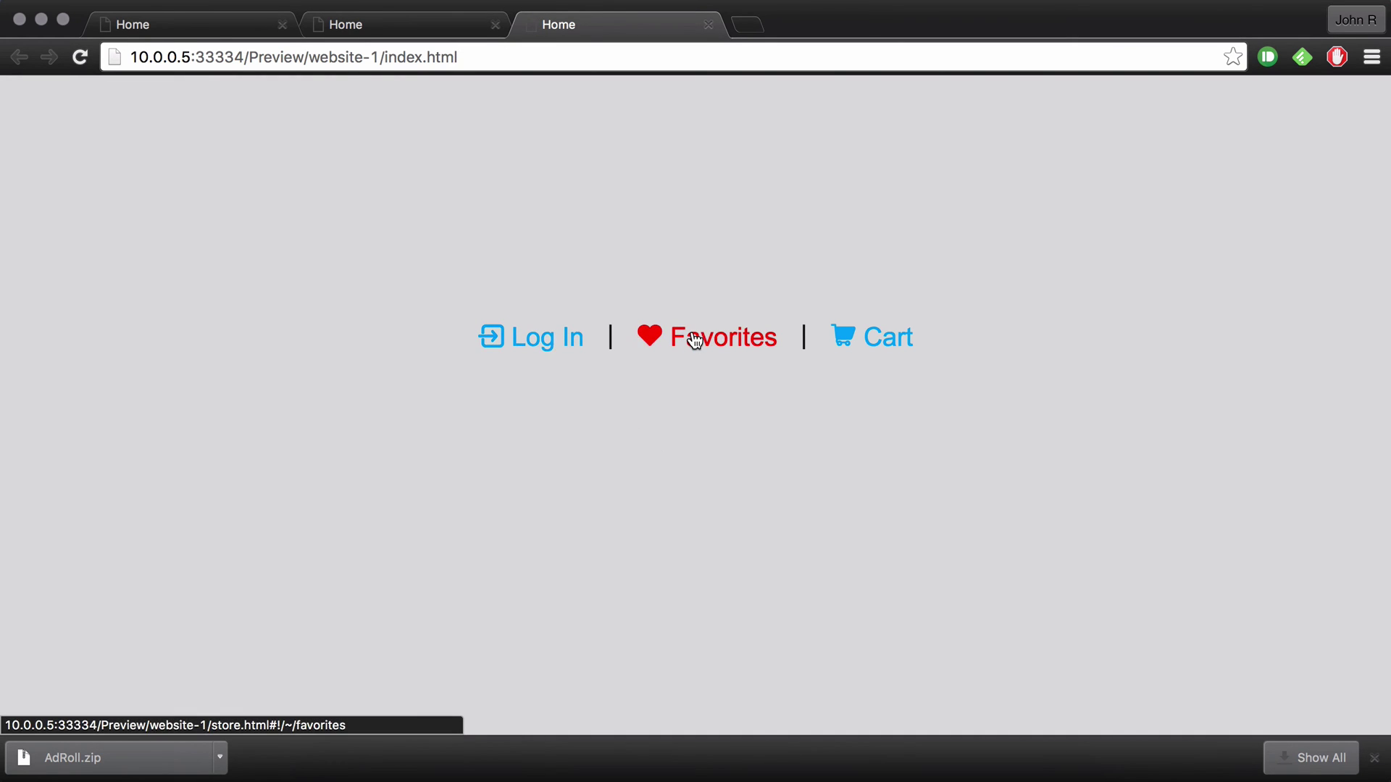
drag(695, 340, 720, 503)
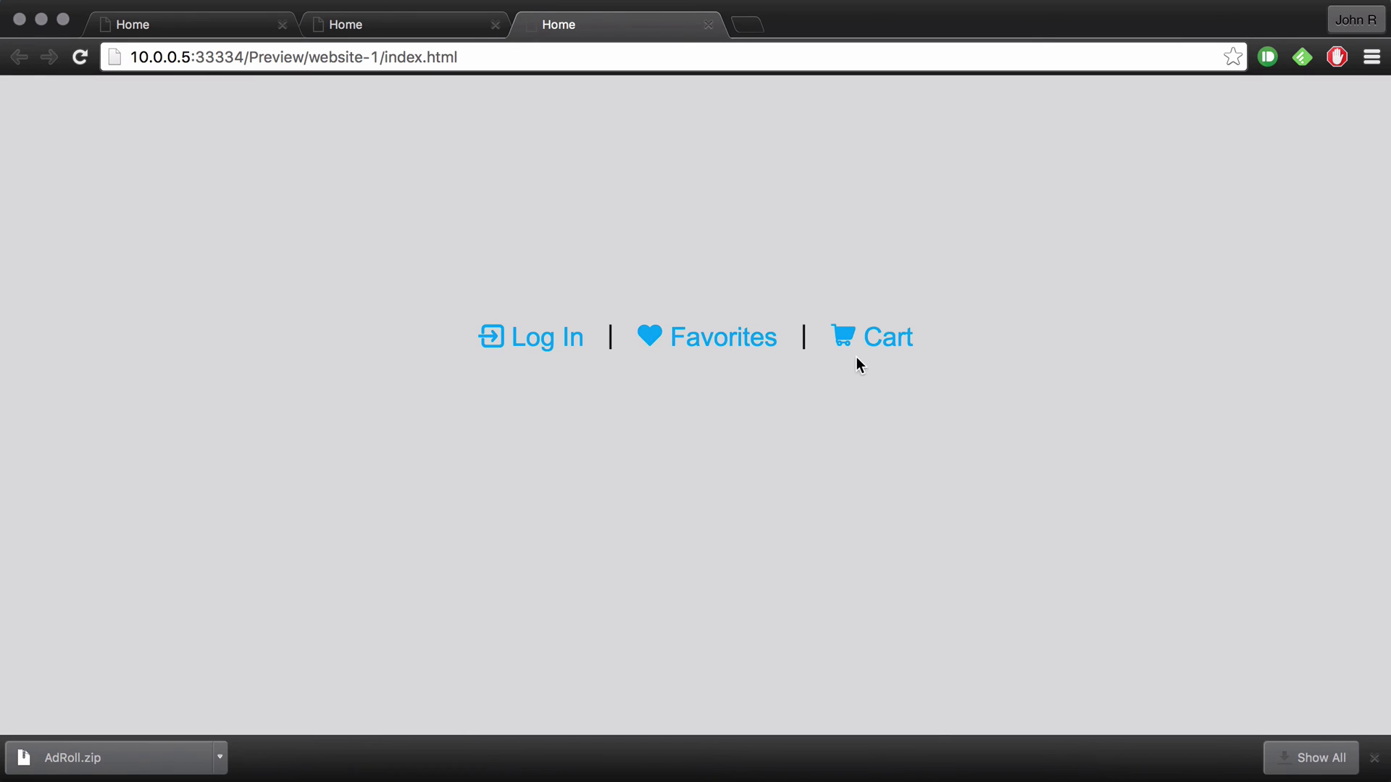
key(super+Tab)
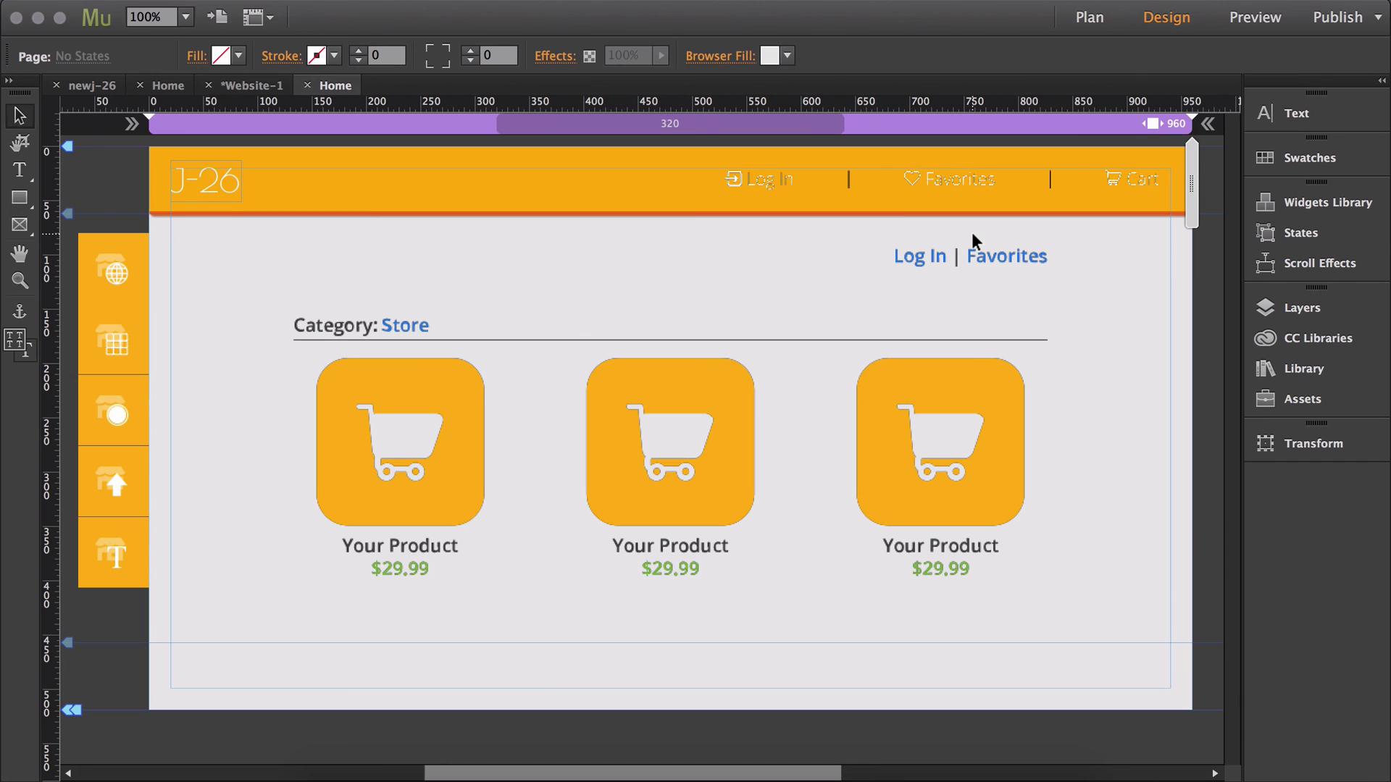
- Preview the J-26 store page in the browser with Cmd+Shift+E
key(super+shift+e)
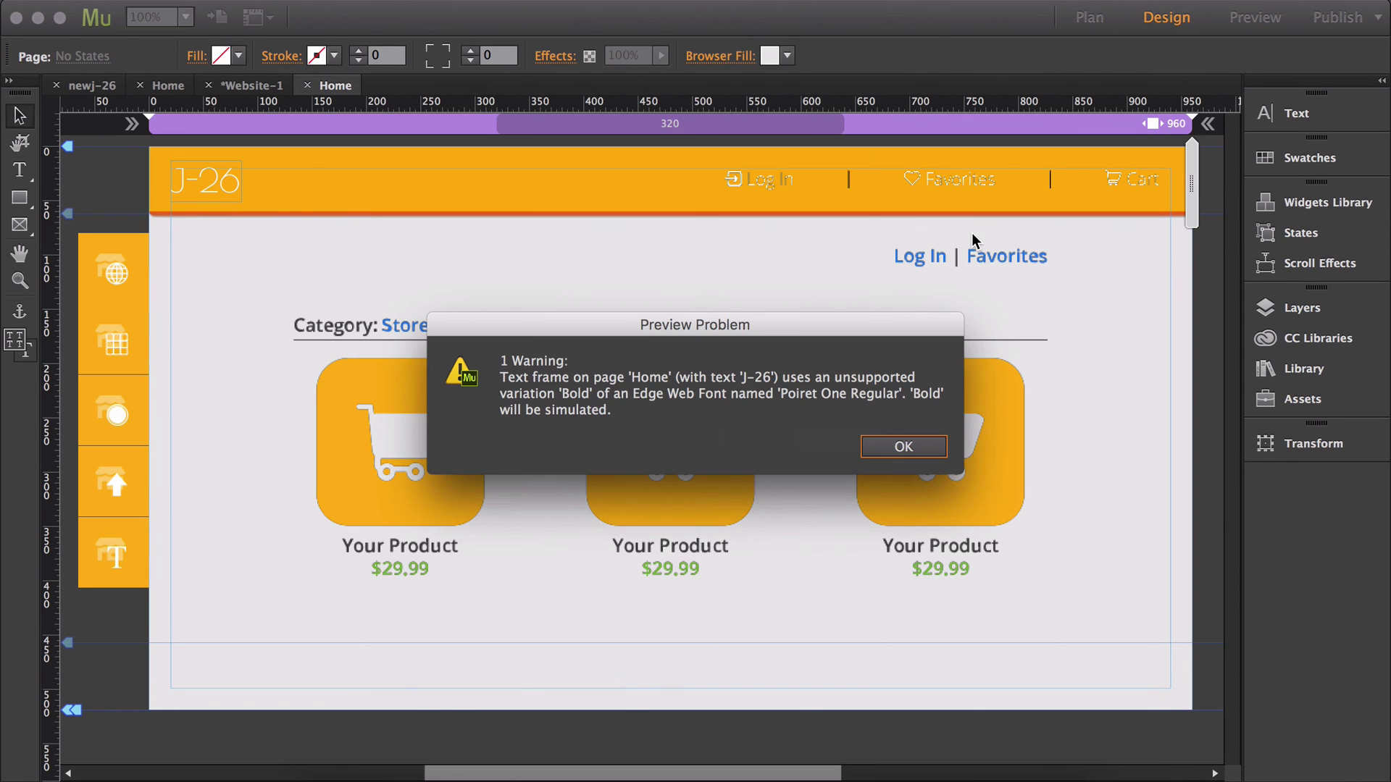
- Accept the Poiret One Bold warning and inspect the store preview in Chrome
key(Return)
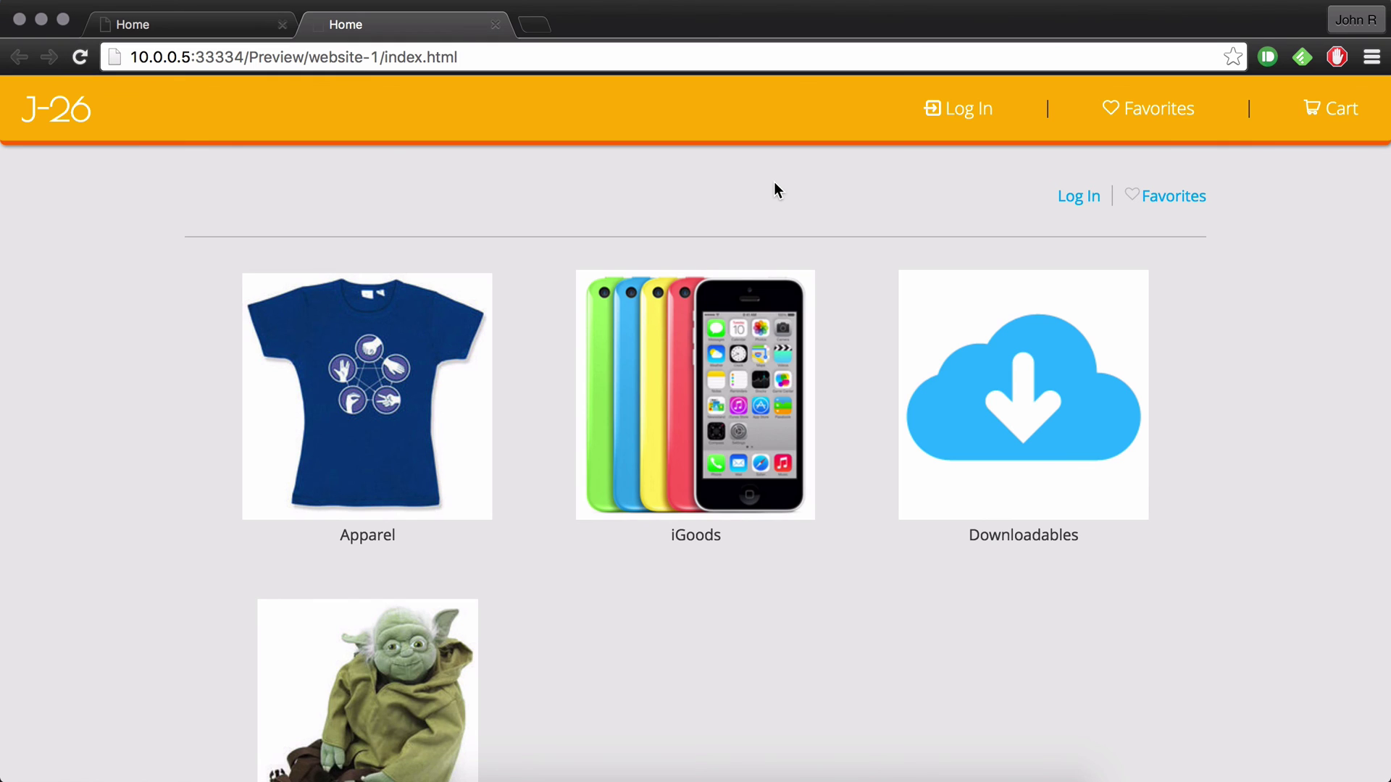
key(super+Tab)
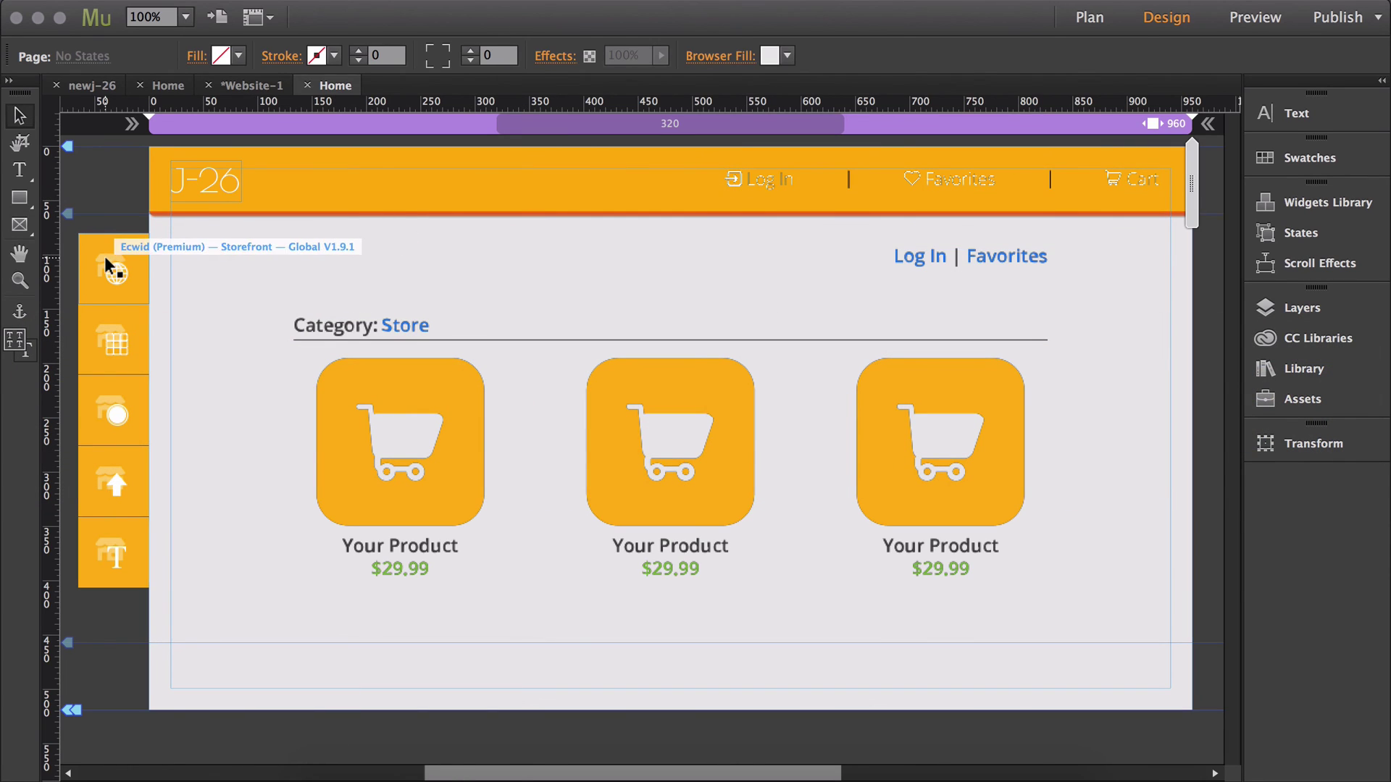
- Enable Remove Log In/Favorites in the storefront widget's General options and preview the page again
click(166, 246)
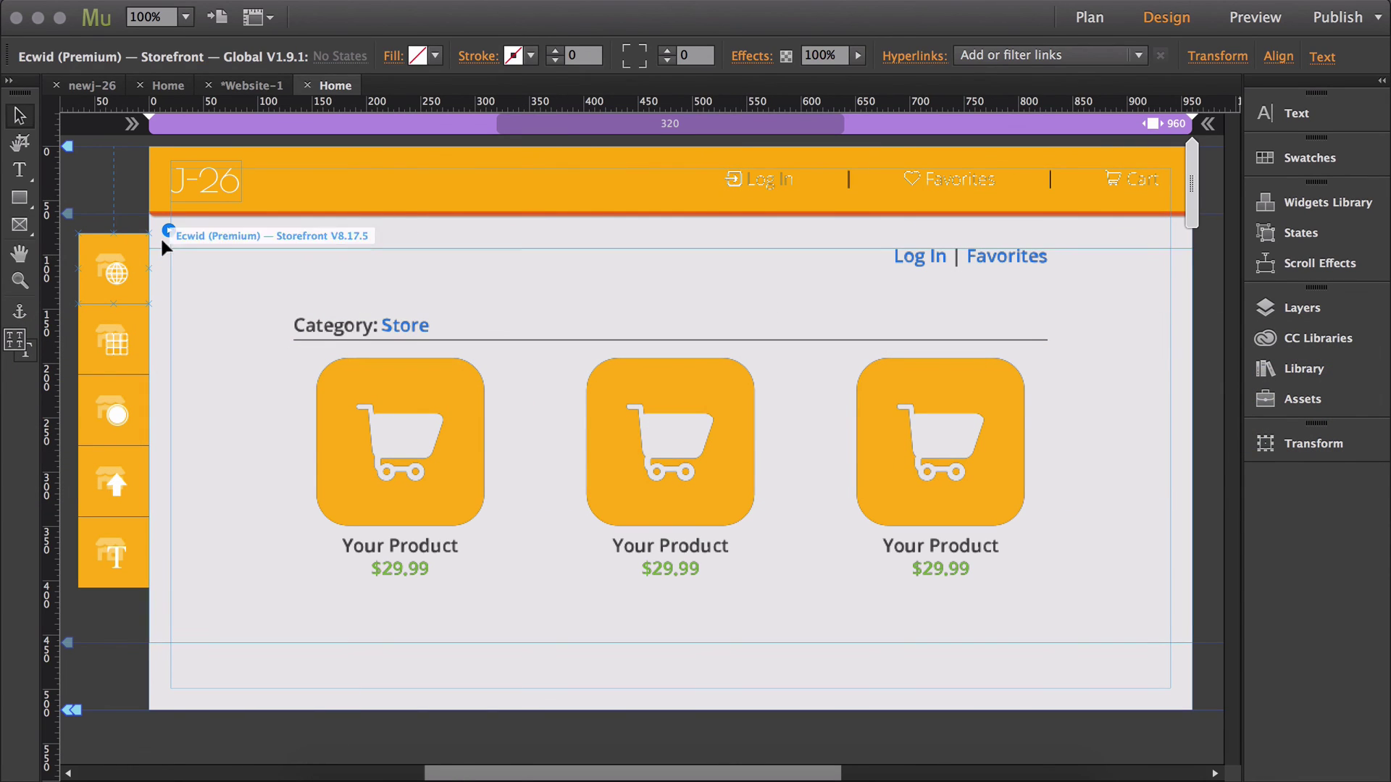
click(168, 230)
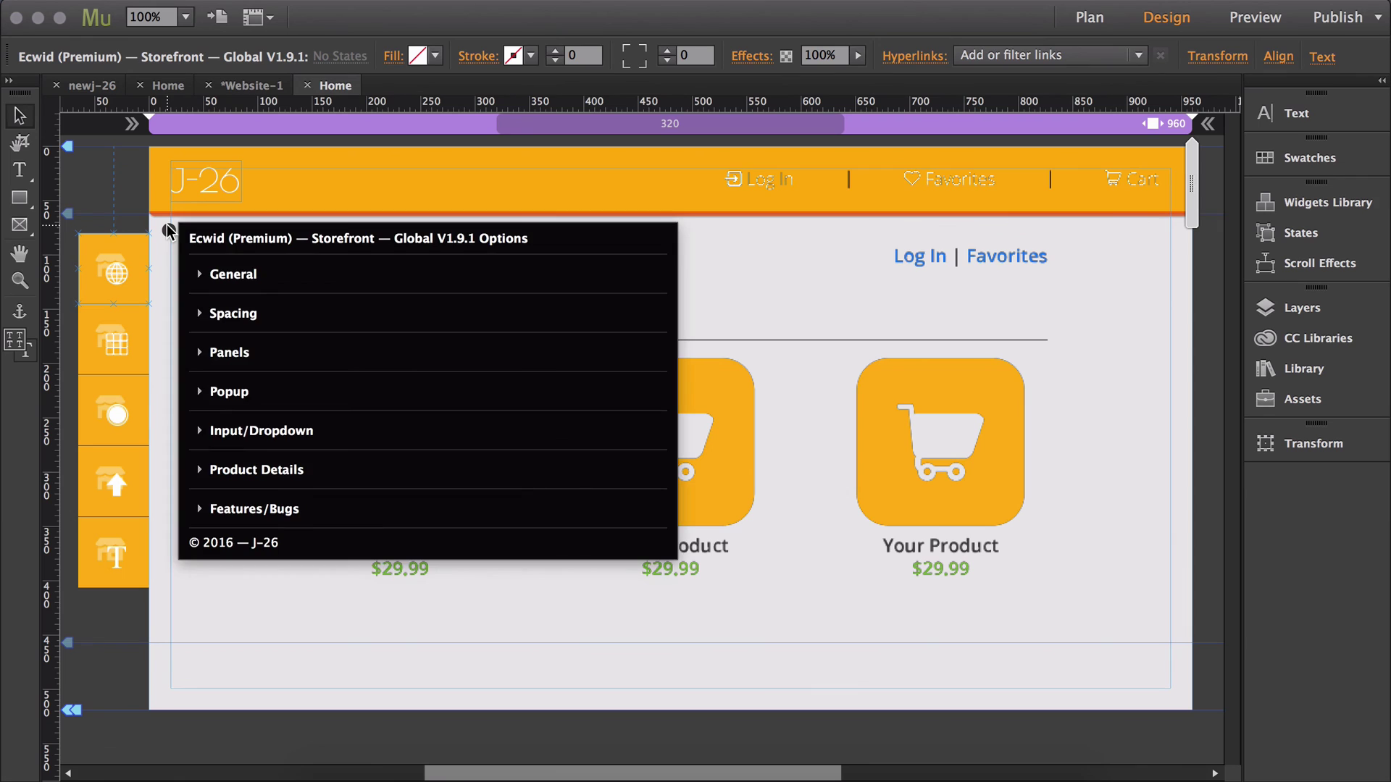
click(233, 275)
click(520, 245)
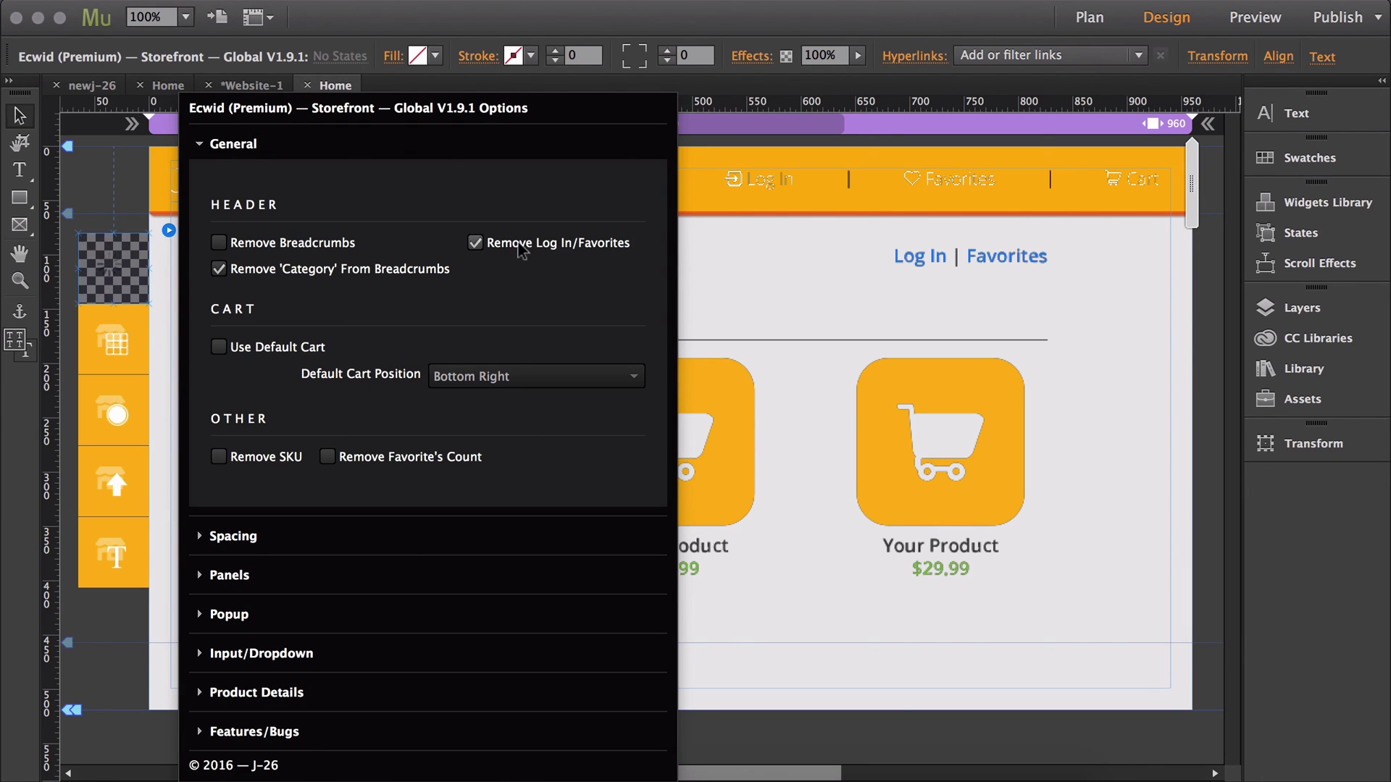
click(736, 241)
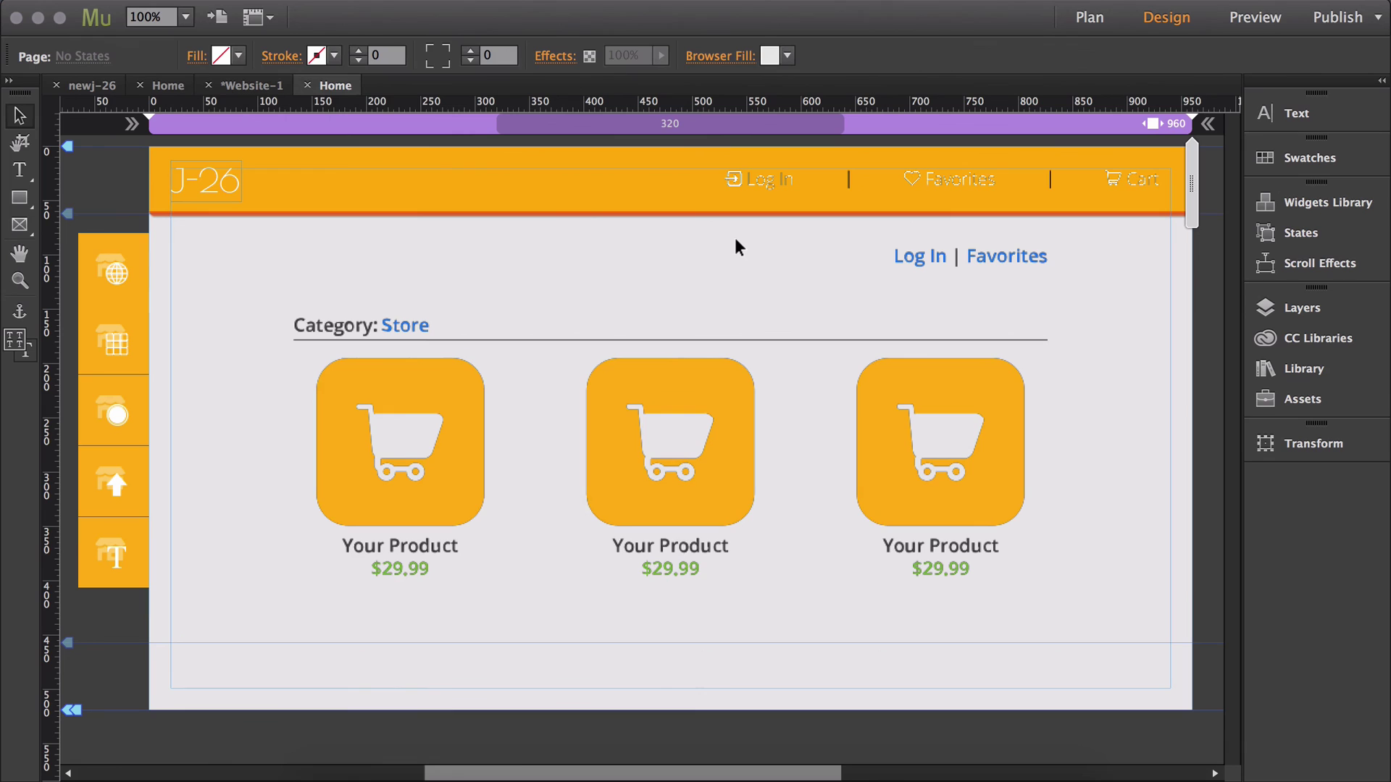
key(super+shift+e)
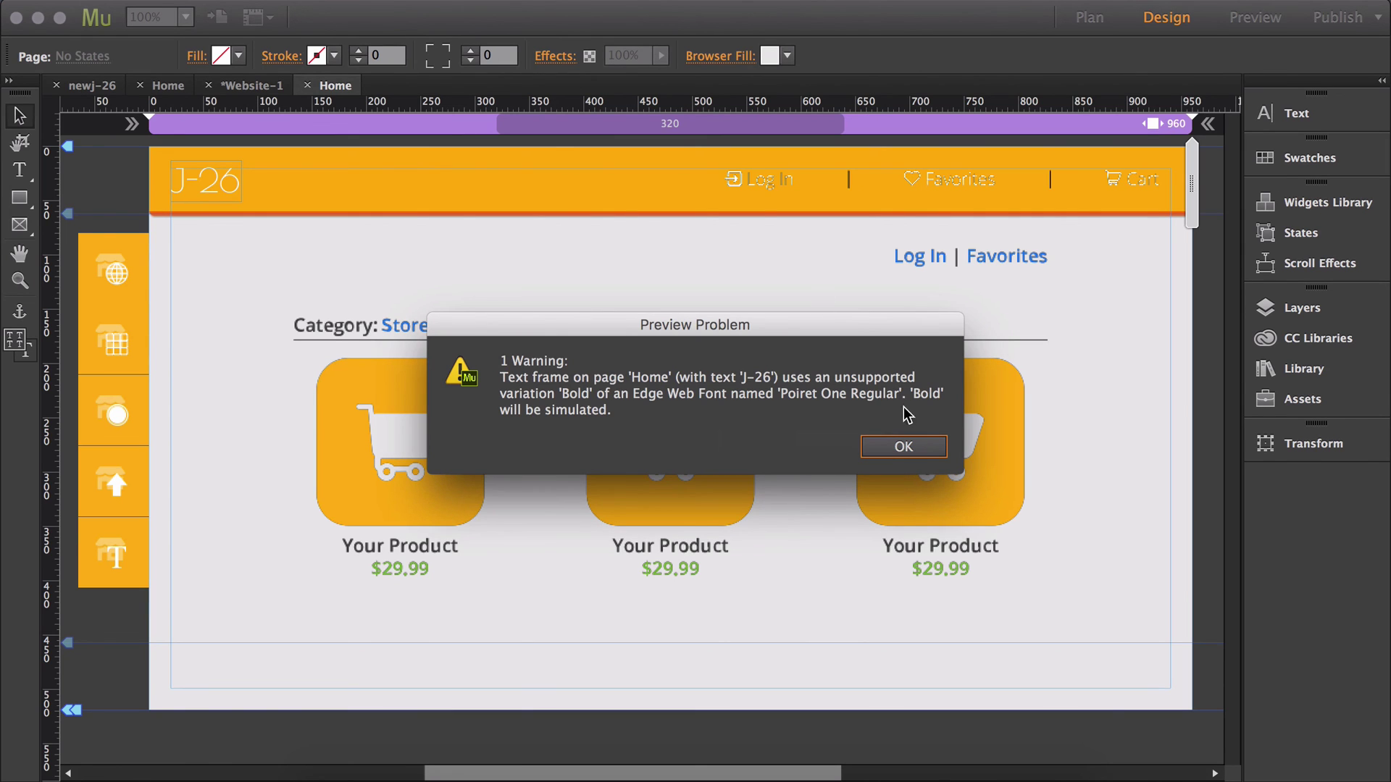